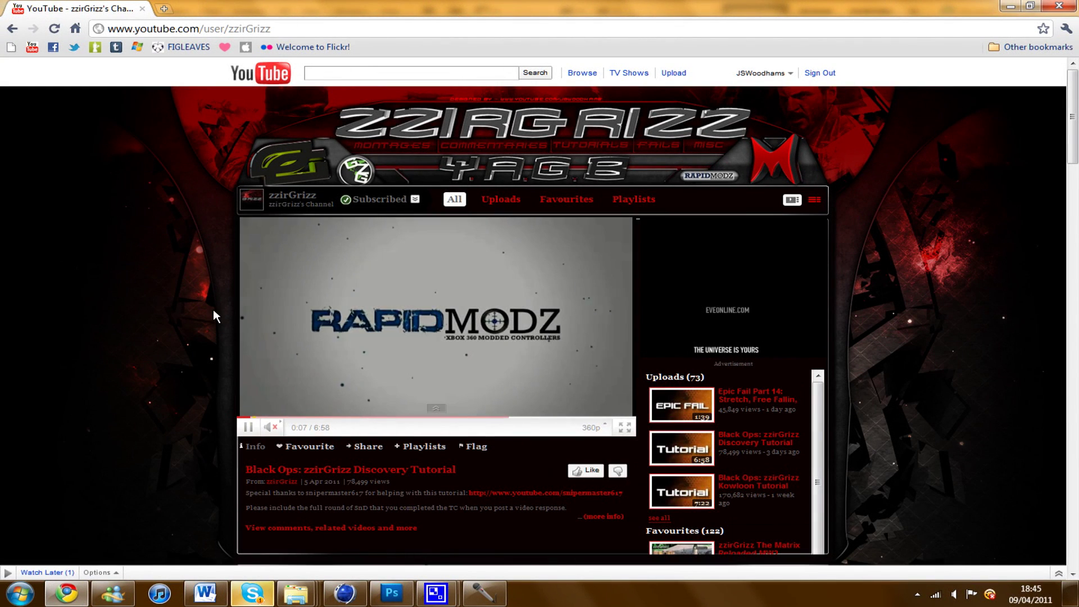
pyautogui.scroll(-1, 1064, 167)
pyautogui.scroll(-1, 1064, 167)
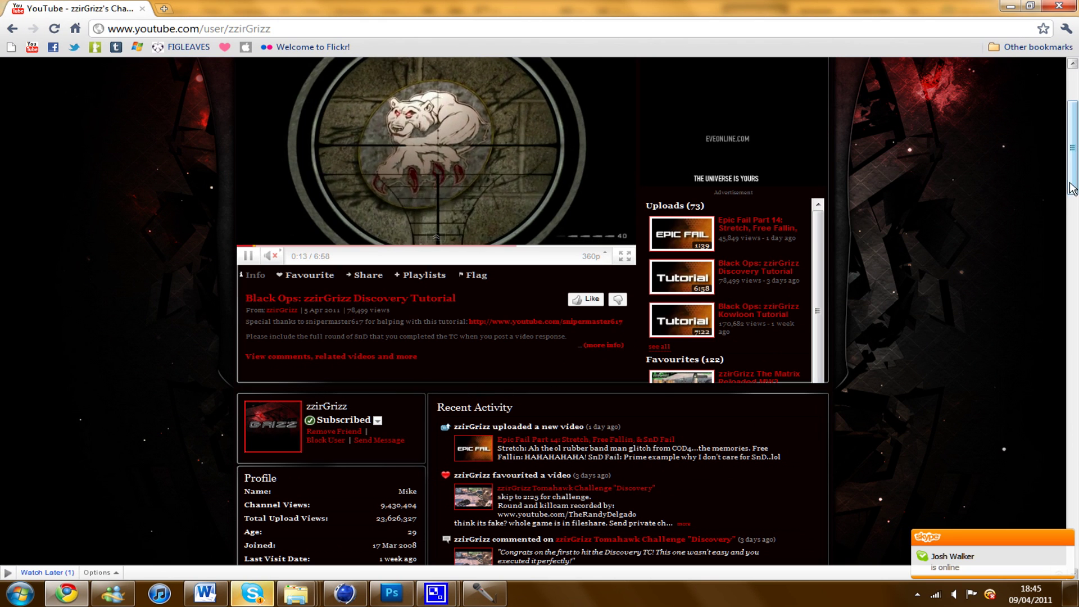
pyautogui.moveTo(1072, 187)
pyautogui.mouseDown()
pyautogui.moveTo(1073, 152)
pyautogui.moveTo(1074, 221)
pyautogui.mouseUp()
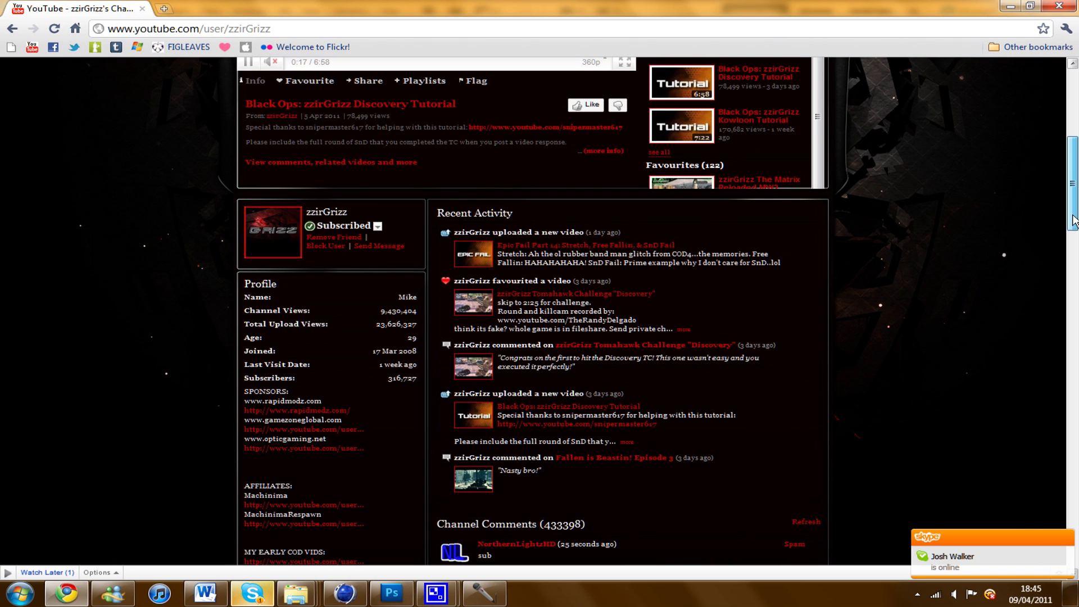
pyautogui.moveTo(1074, 220)
pyautogui.mouseDown()
pyautogui.moveTo(1074, 288)
pyautogui.moveTo(1070, 216)
pyautogui.mouseUp()
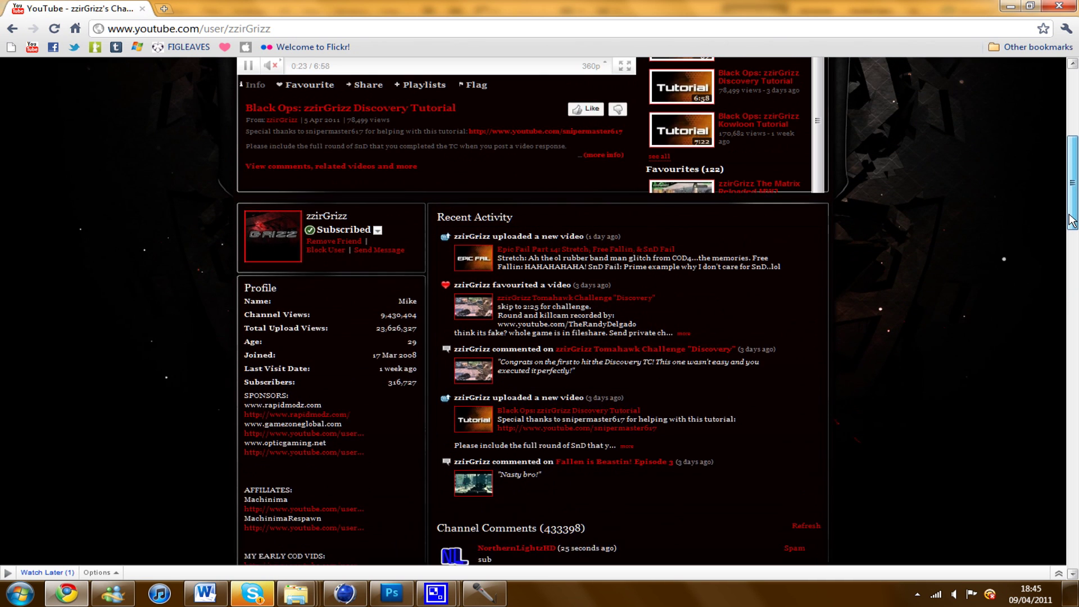
pyautogui.moveTo(1070, 216); pyautogui.dragTo(1064, 143)
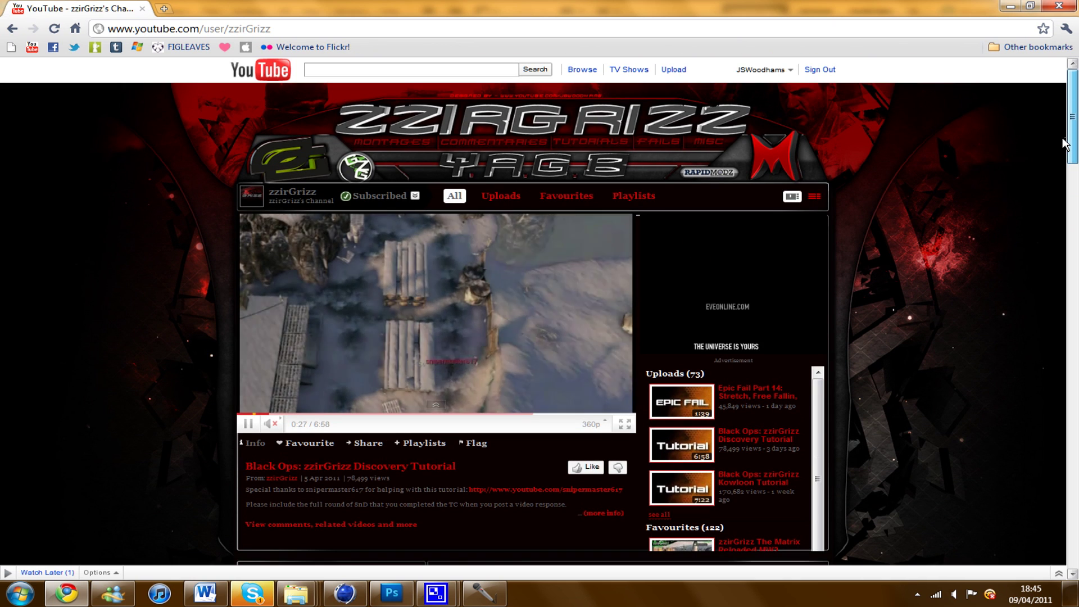
pyautogui.scroll(-3, 617, 329)
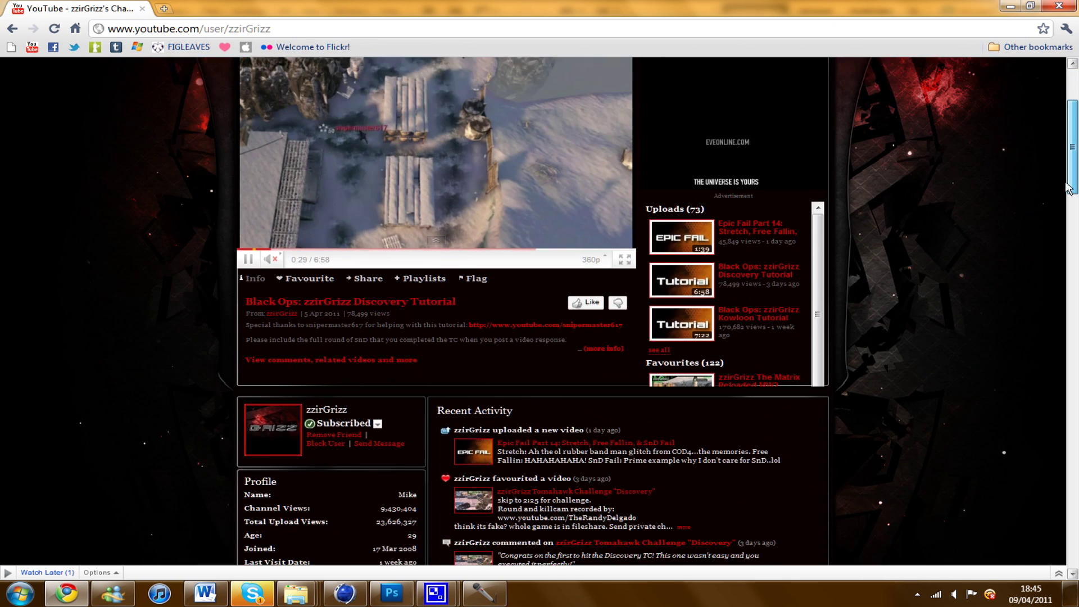
# Leave the YouTube channel page in Chrome and bring Photoshop to the front.
pyautogui.click(391, 593)
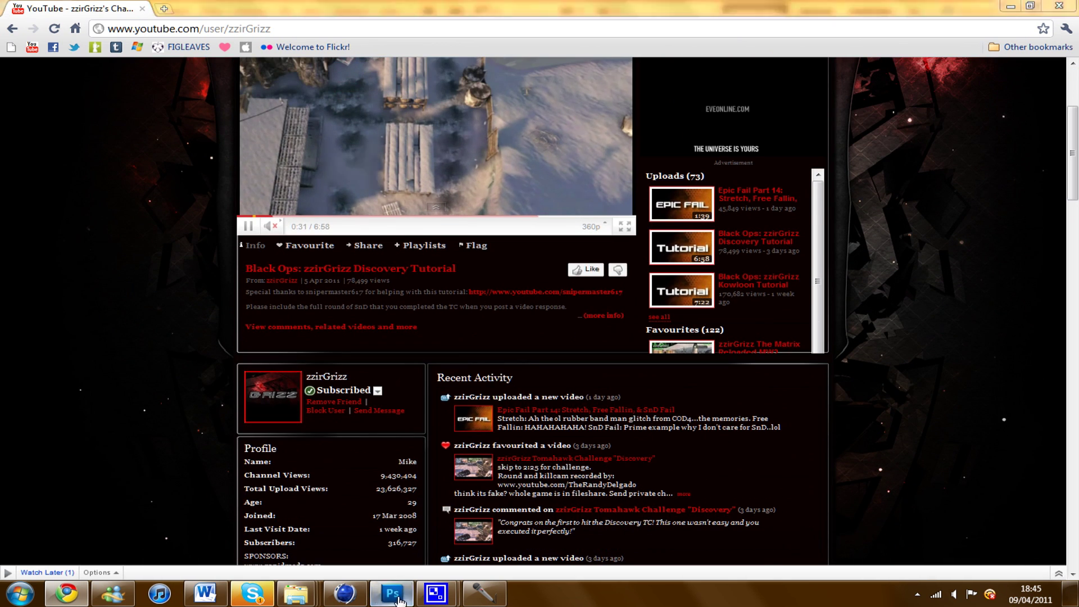
# Open Default Youtube Template.psd and zoom in closely on its black module layout.
pyautogui.click(45, 11)
pyautogui.click(53, 40)
pyautogui.doubleClick(229, 129)
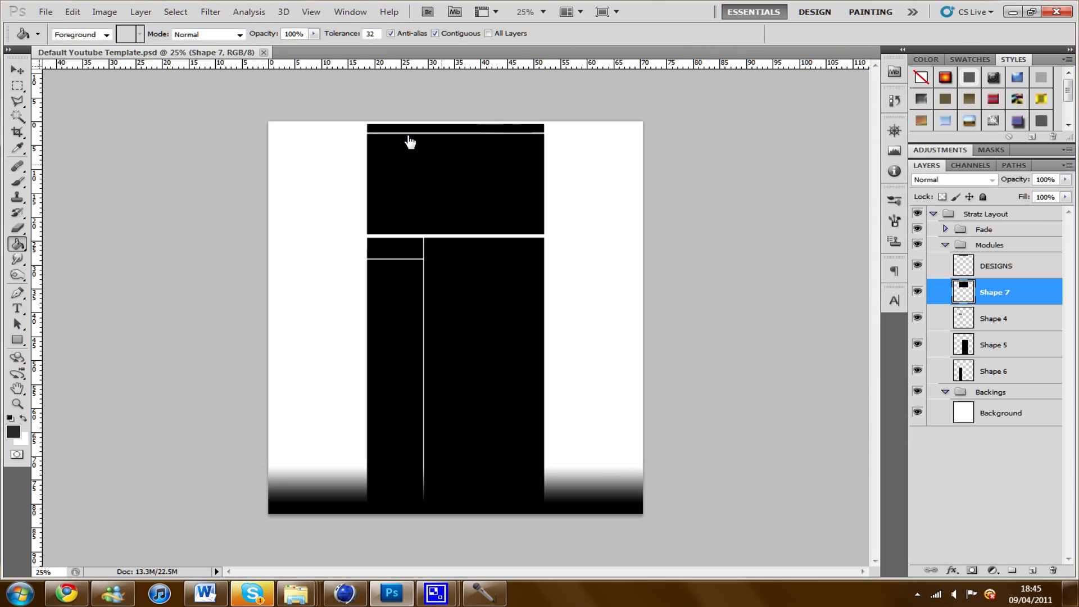
pyautogui.hotkey('ctrl', '+')
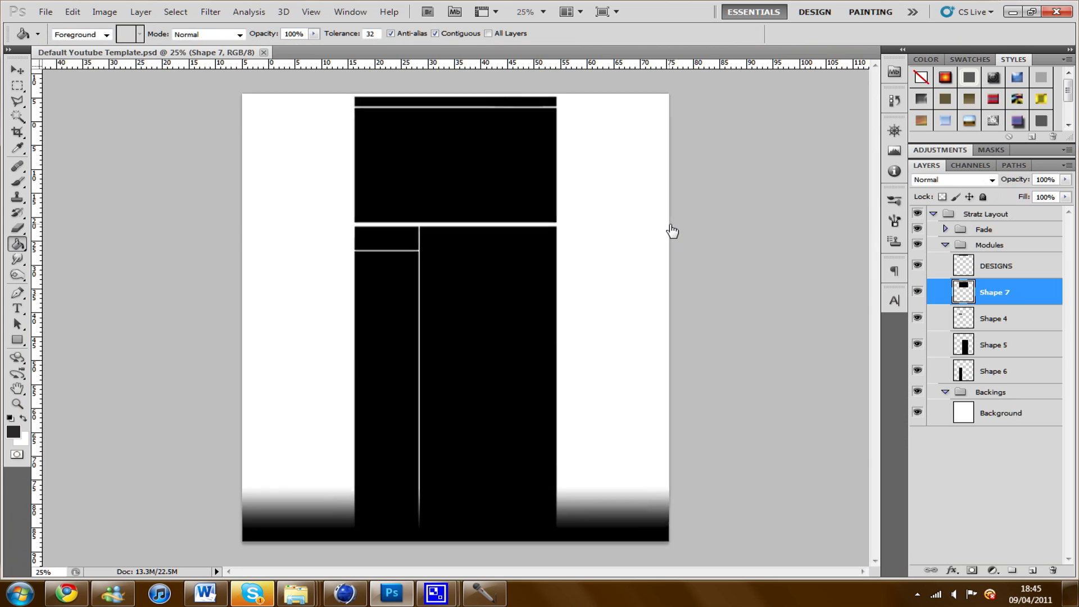
pyautogui.hotkey('ctrl', '+')
pyautogui.hotkey('ctrl', '+')
pyautogui.scroll(2, 644, 241)
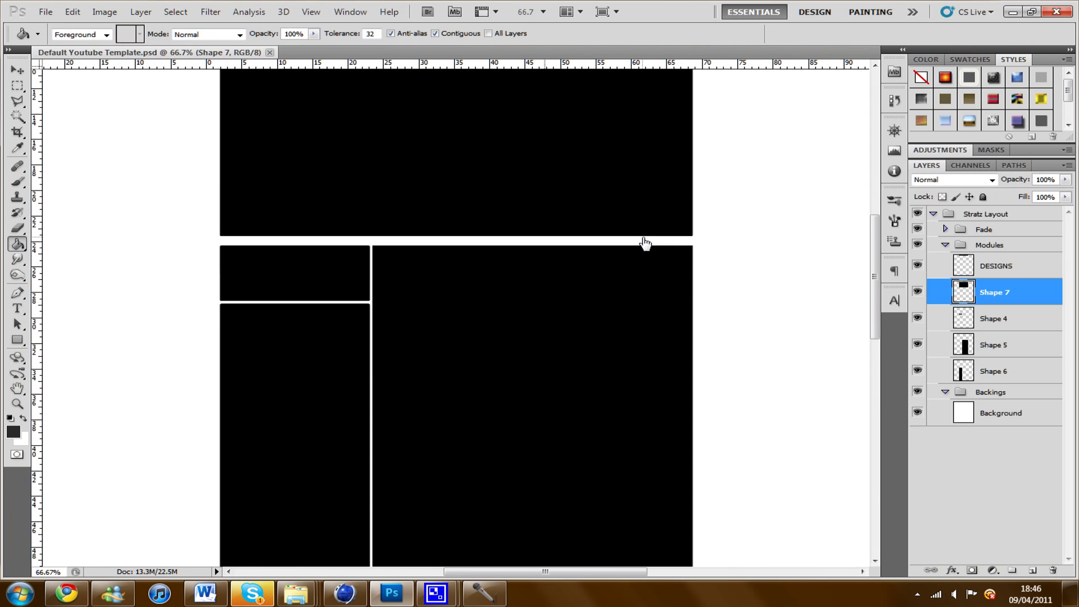
pyautogui.scroll(2, 643, 241)
pyautogui.scroll(2, 644, 243)
pyautogui.hotkey('ctrl', '+')
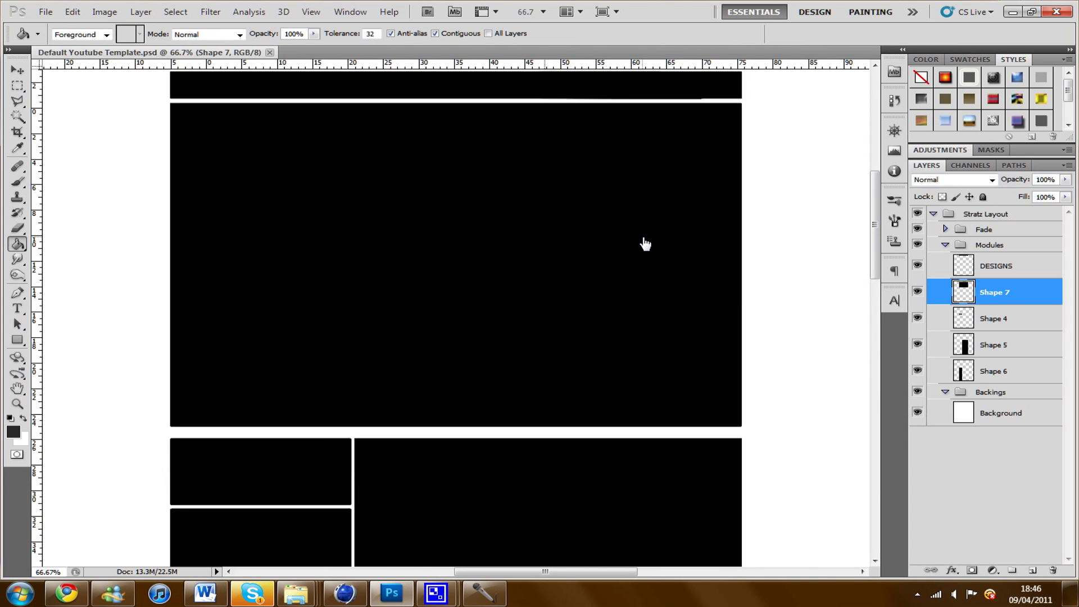
pyautogui.scroll(1, 645, 243)
pyautogui.scroll(1, 641, 242)
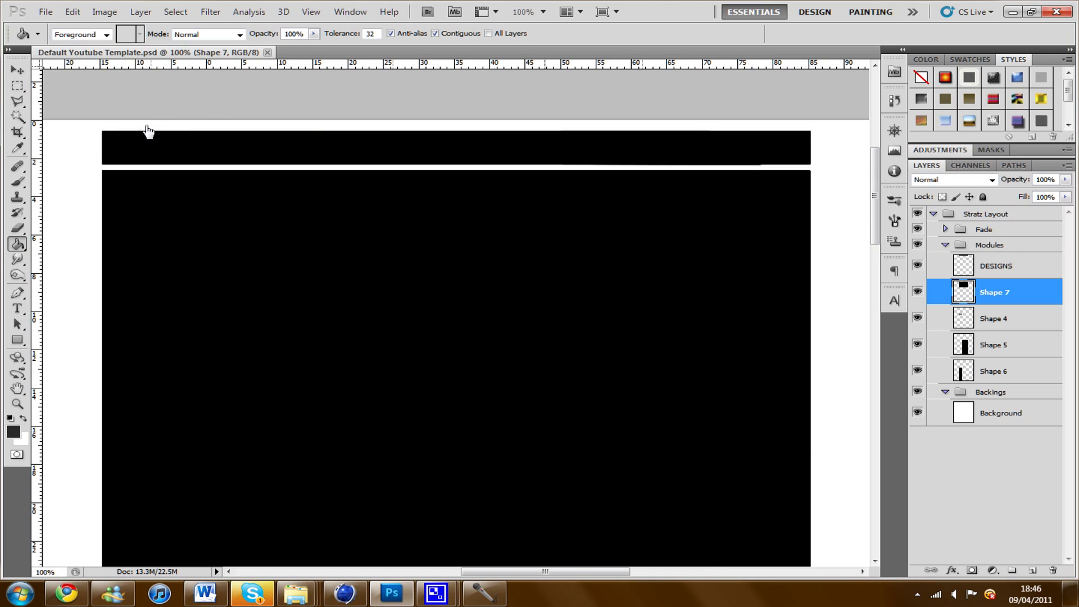
pyautogui.click(17, 340)
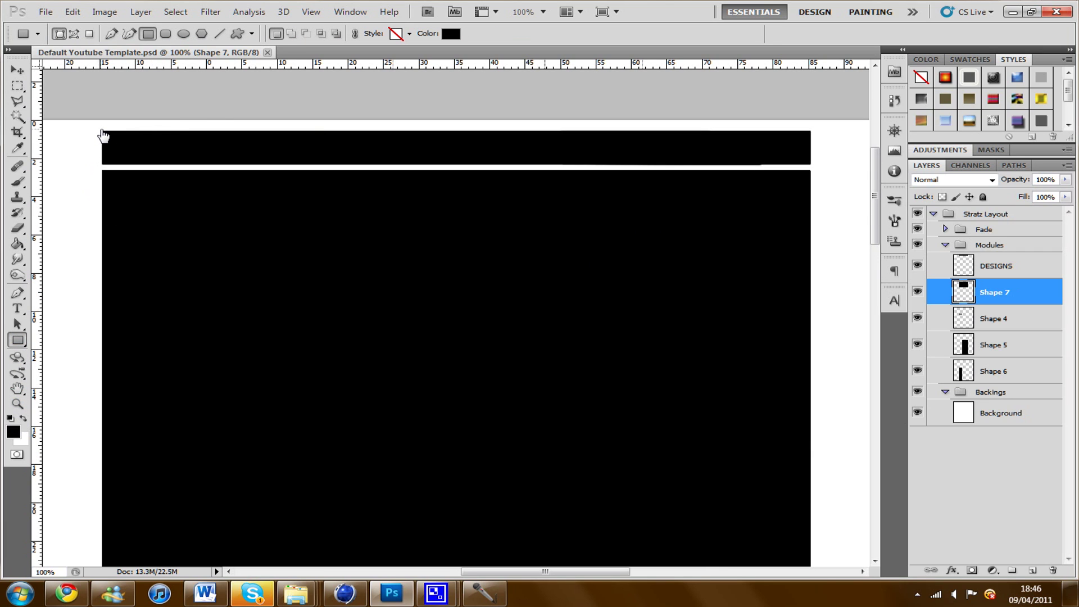
# Draw a black rectangle over the top bar, then merge Shape 8 through Shape 6.
pyautogui.moveTo(102, 135); pyautogui.dragTo(816, 174)
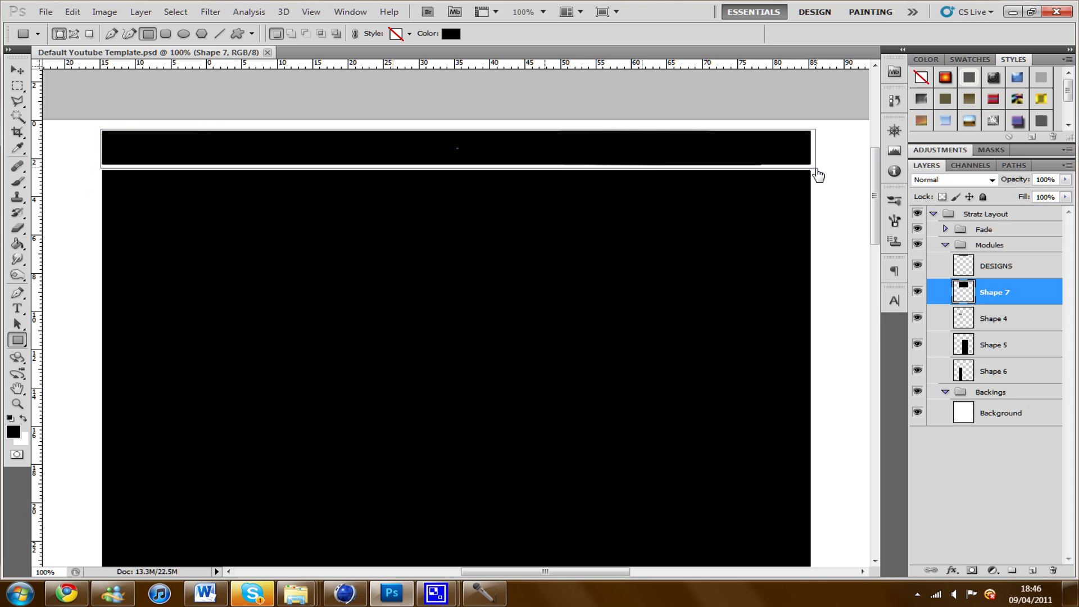
pyautogui.moveTo(817, 173); pyautogui.dragTo(814, 173)
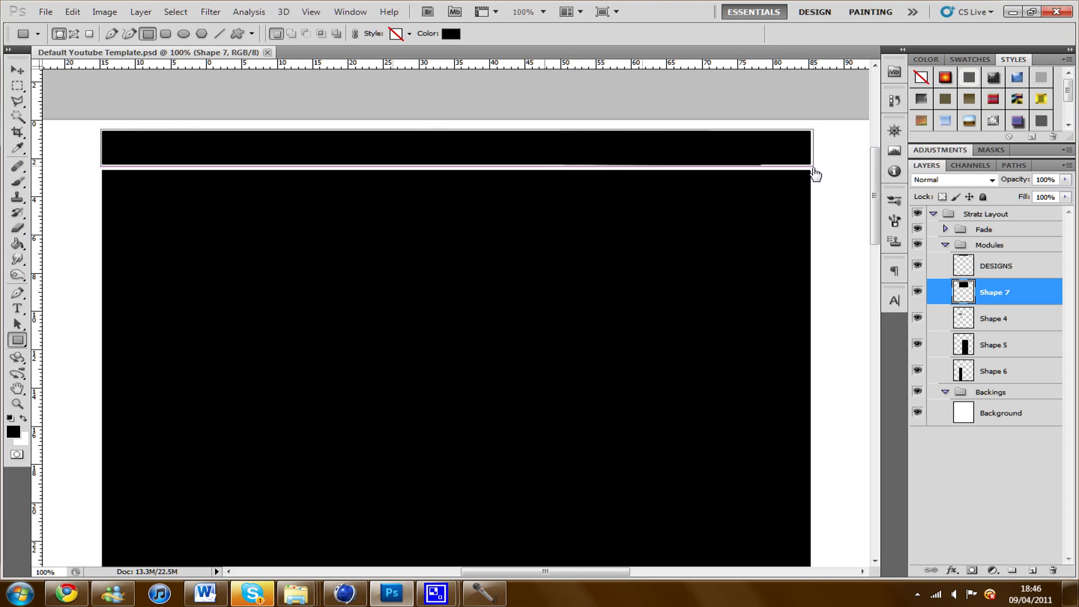
pyautogui.moveTo(1035, 297); pyautogui.dragTo(1032, 274)
pyautogui.keyDown('shift'); pyautogui.click(1015, 401); pyautogui.keyUp('shift')
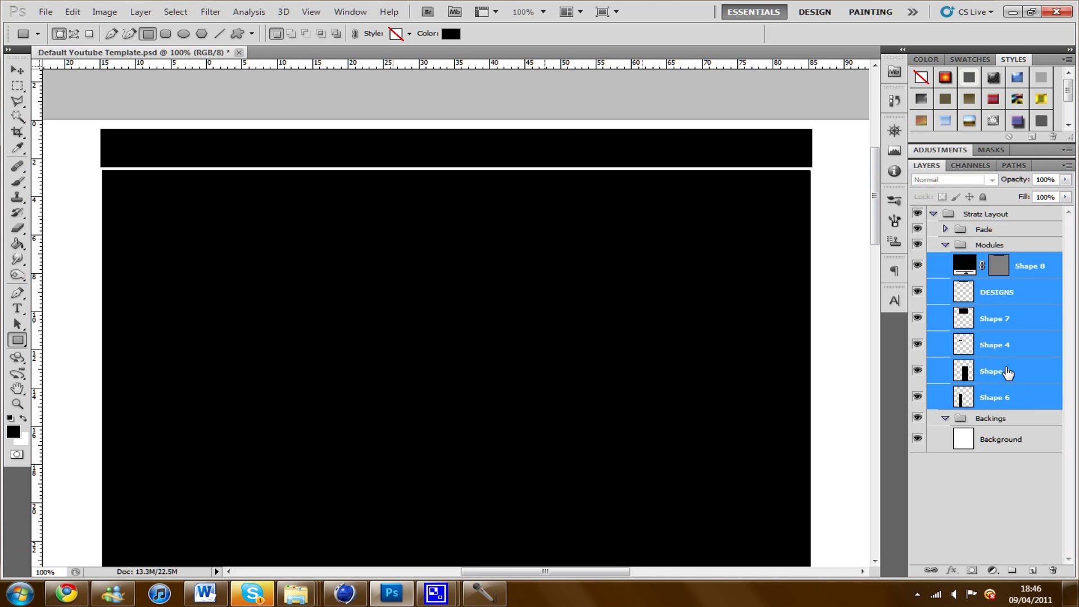
pyautogui.hotkey('ctrl', 'e')
pyautogui.click(1003, 309)
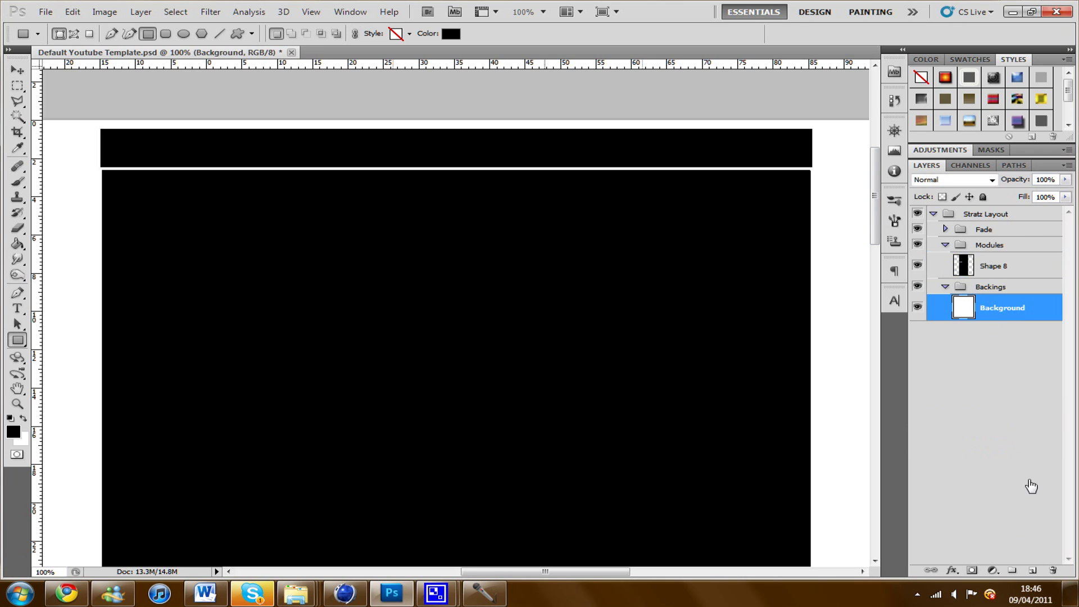
# Add Layer 1 above the background and fill it with dark grey #464646.
pyautogui.click(1032, 570)
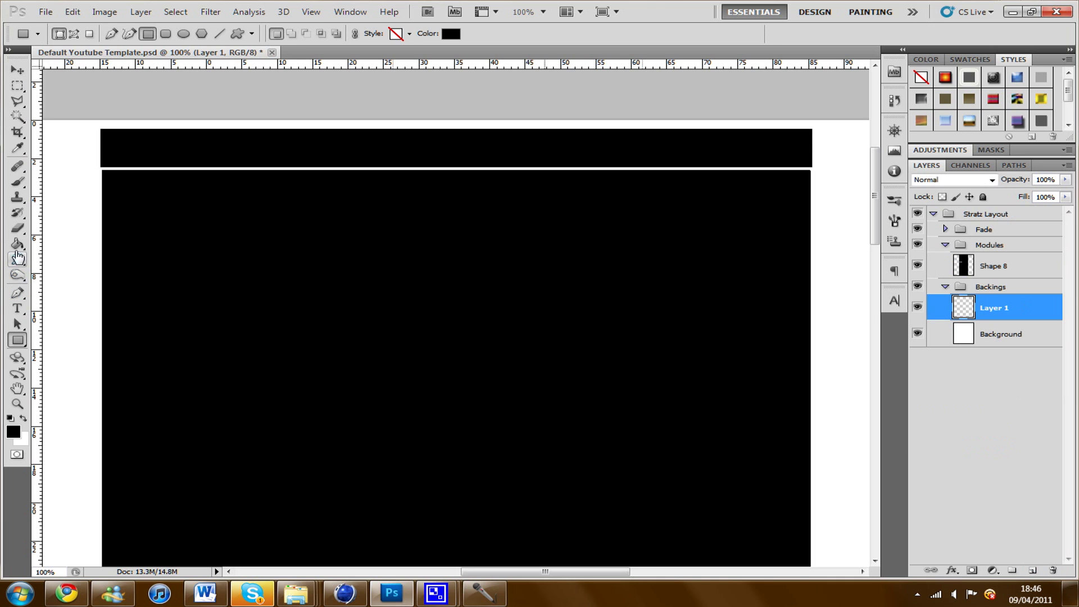
pyautogui.click(17, 245)
pyautogui.click(13, 432)
pyautogui.moveTo(608, 423); pyautogui.dragTo(575, 441)
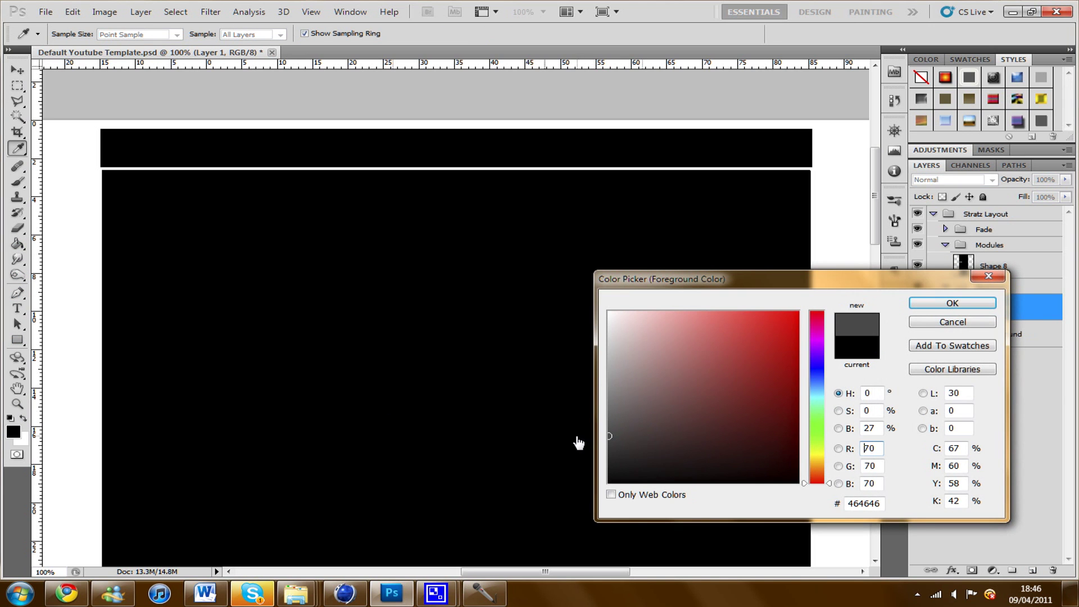
pyautogui.click(951, 304)
pyautogui.click(856, 295)
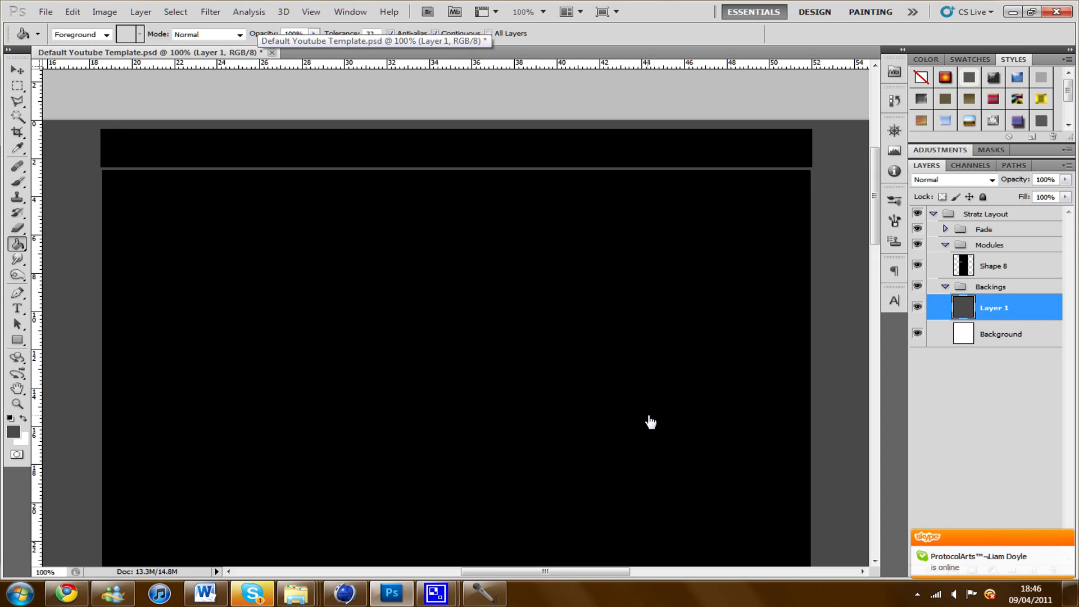
pyautogui.click(956, 262)
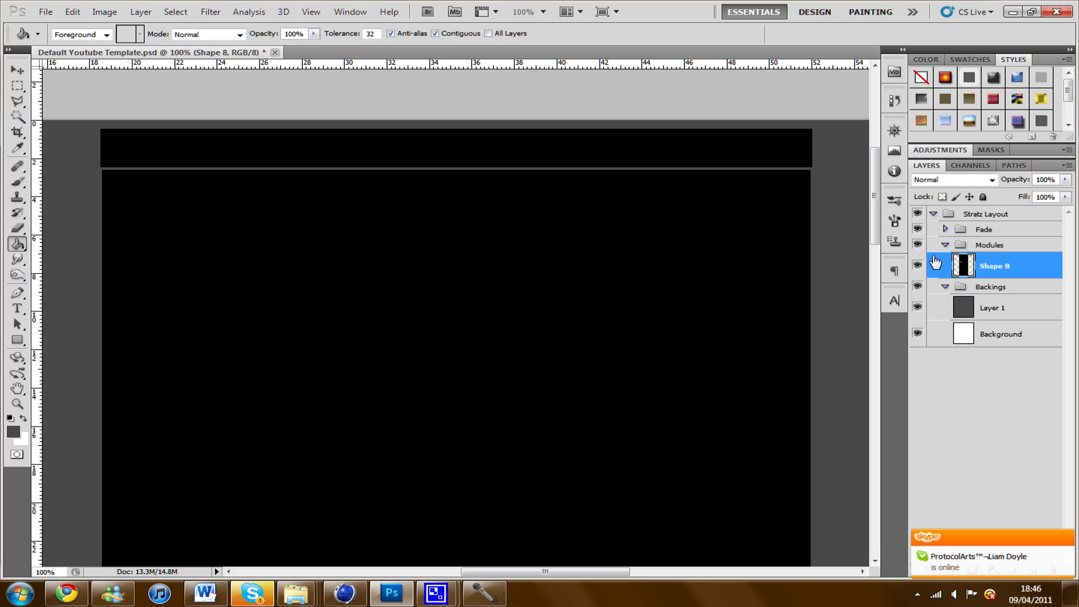
# Add a Stroke effect to Shape 8 and fine-tune its width.
pyautogui.doubleClick(997, 269)
pyautogui.doubleClick(1033, 268)
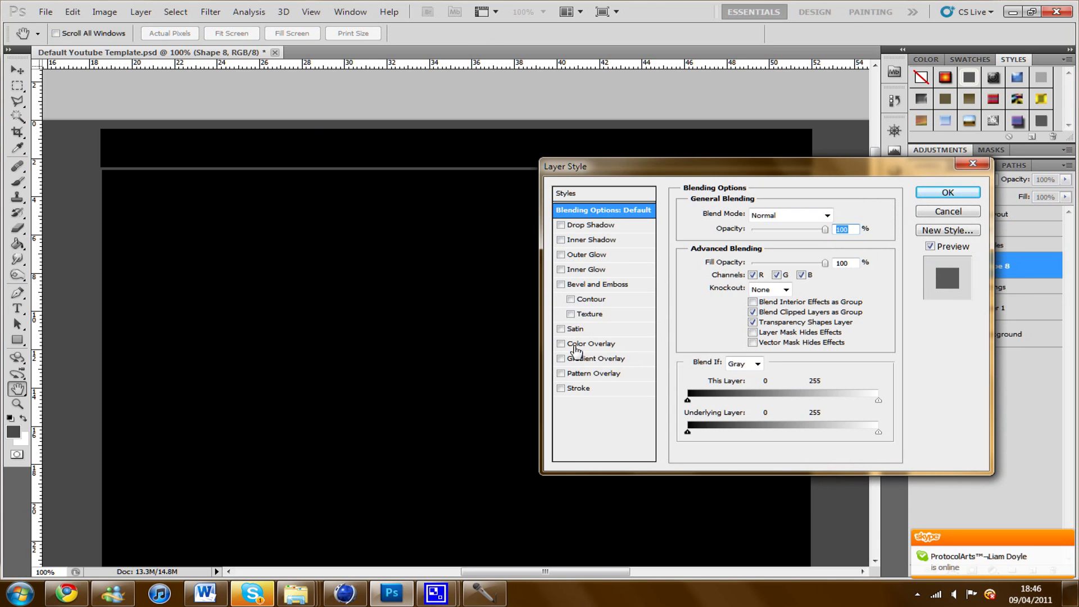
pyautogui.click(562, 389)
pyautogui.click(582, 389)
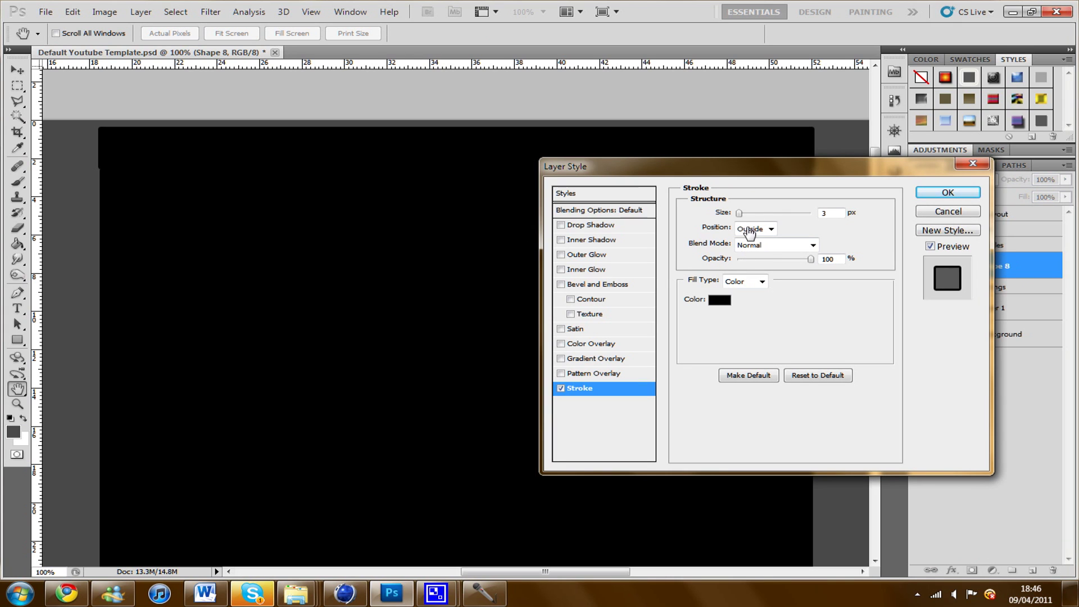
pyautogui.moveTo(741, 217); pyautogui.dragTo(739, 219)
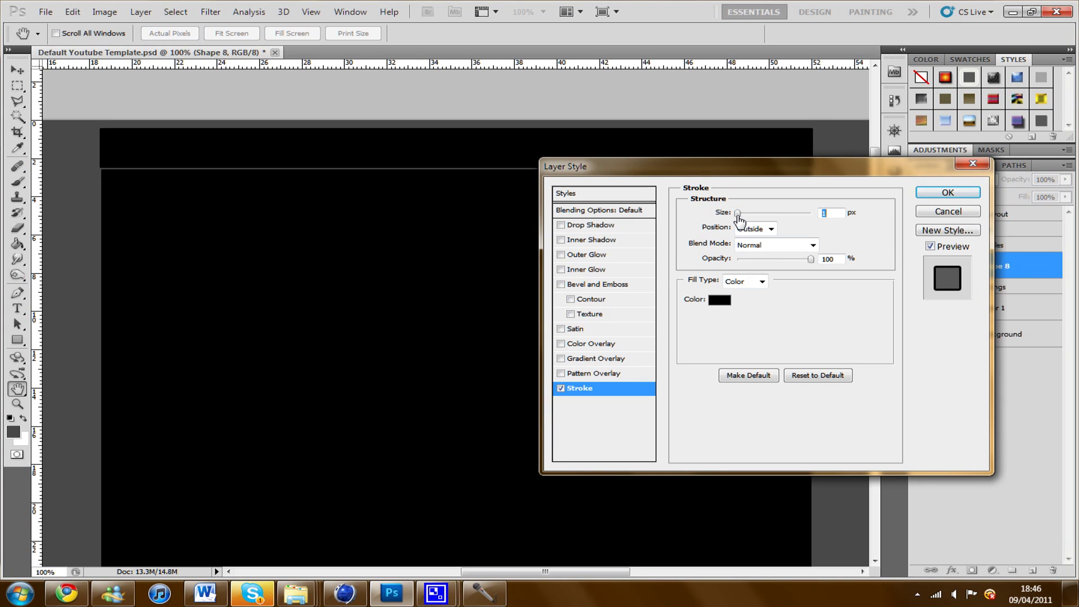
pyautogui.moveTo(739, 219); pyautogui.dragTo(738, 218)
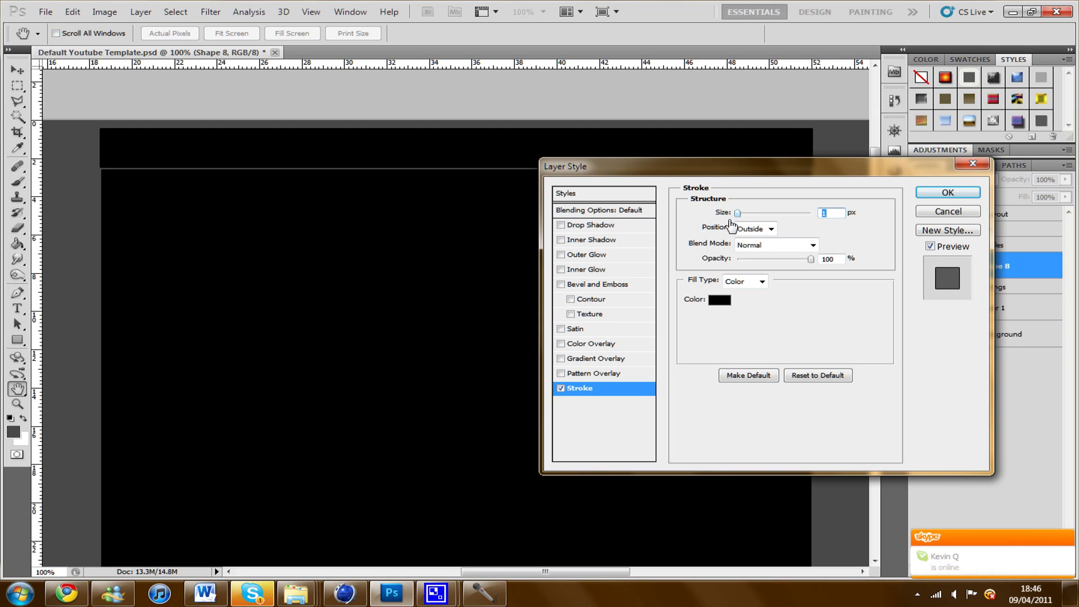
# Enable Bevel and Emboss on Shape 8 with the Stroke Emboss style.
pyautogui.click(560, 284)
pyautogui.click(595, 285)
pyautogui.click(757, 220)
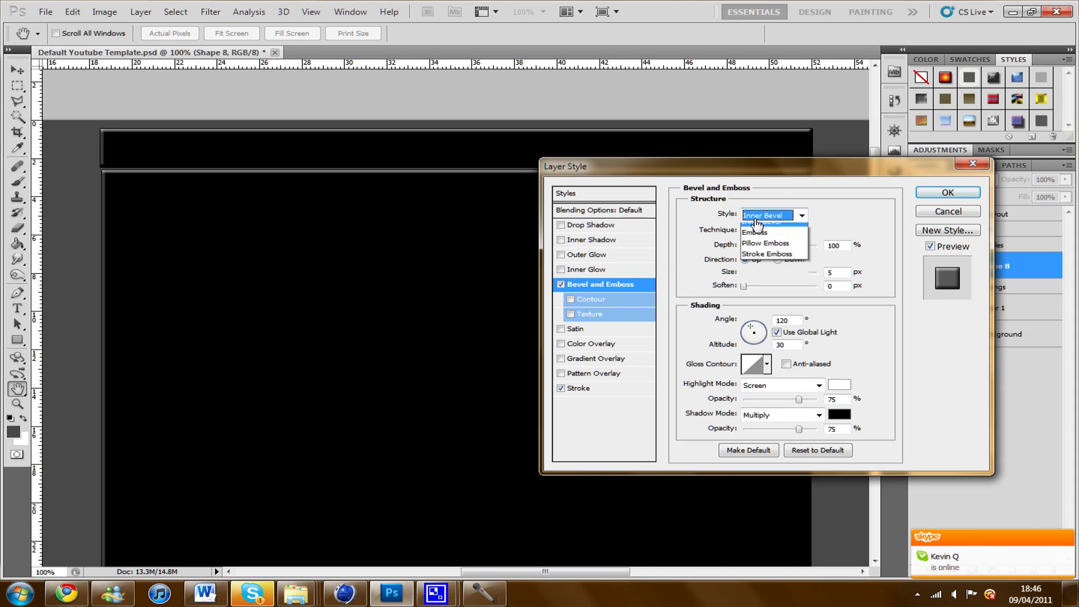
pyautogui.click(766, 253)
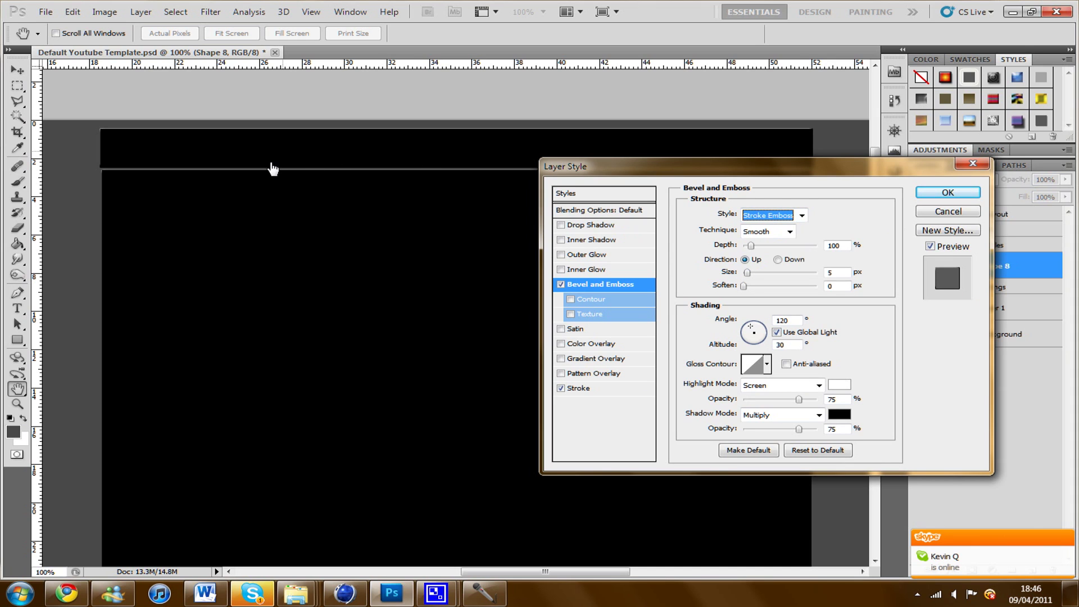
pyautogui.moveTo(754, 175); pyautogui.dragTo(899, 231)
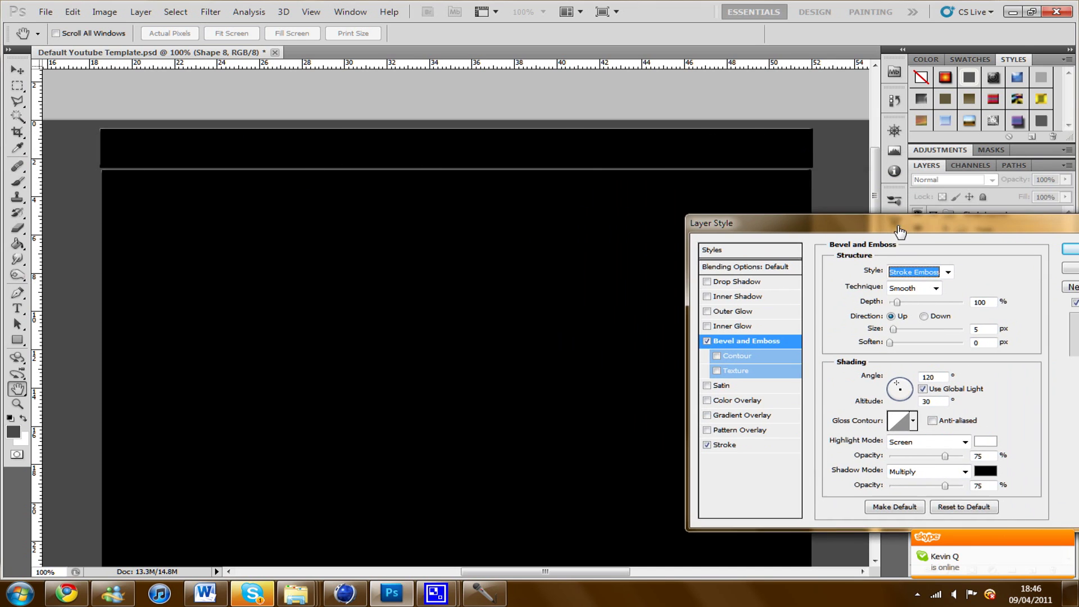
pyautogui.moveTo(828, 228); pyautogui.dragTo(540, 178)
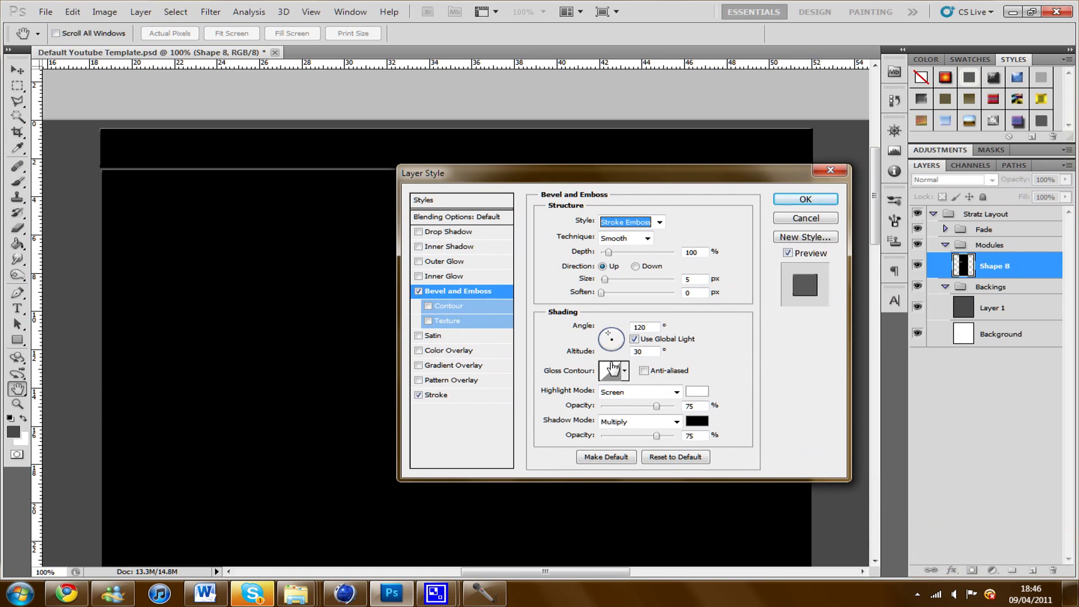
# Choose a multi-peaked Gloss Contour, raise bevel size to about 76 px, and apply.
pyautogui.click(624, 373)
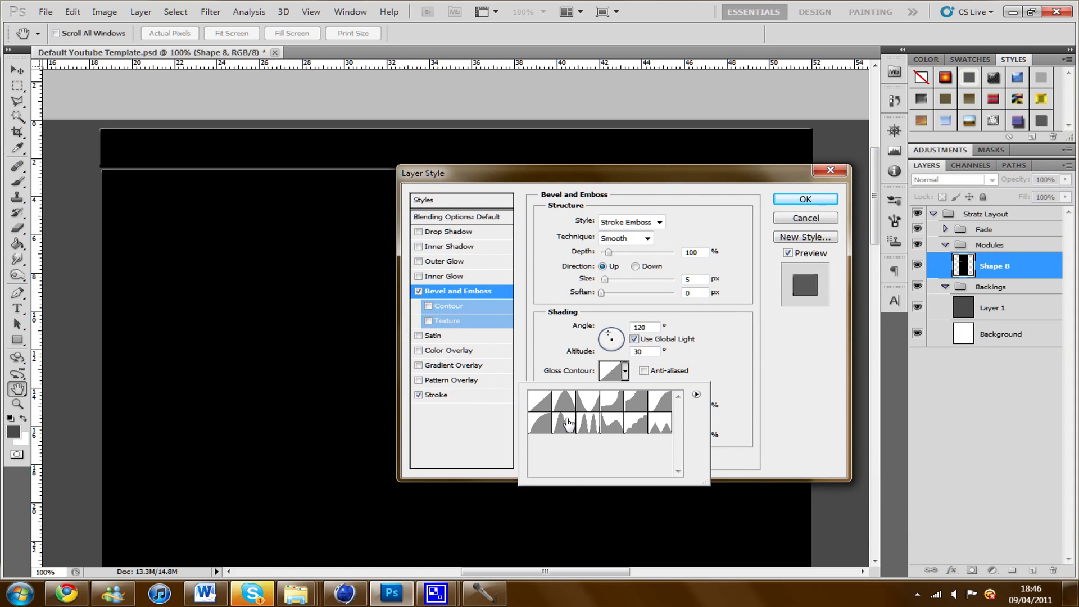
pyautogui.click(568, 422)
pyautogui.click(591, 427)
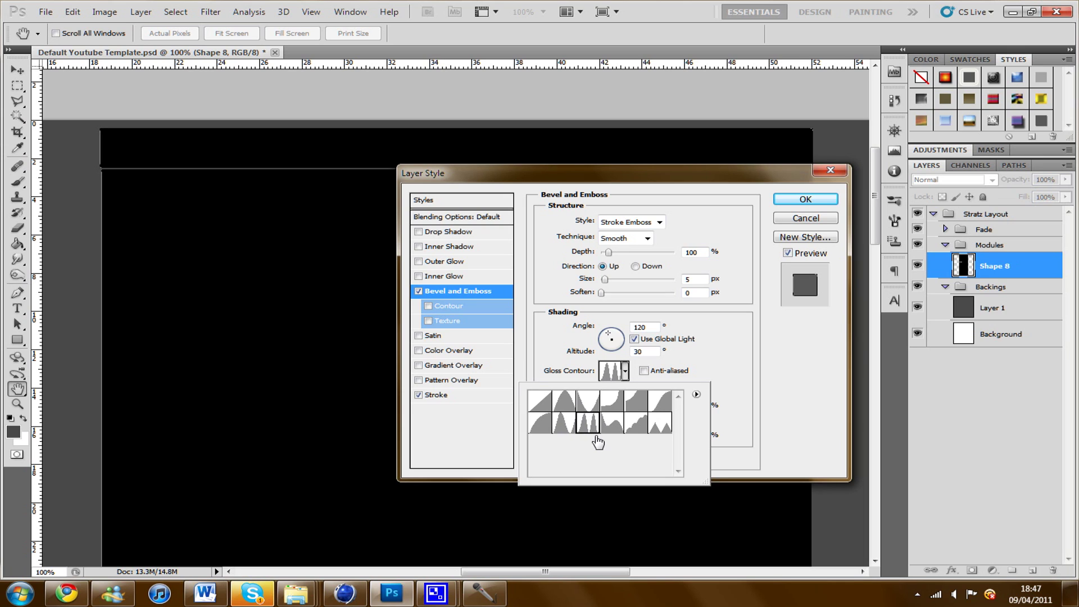
pyautogui.click(587, 402)
pyautogui.click(588, 423)
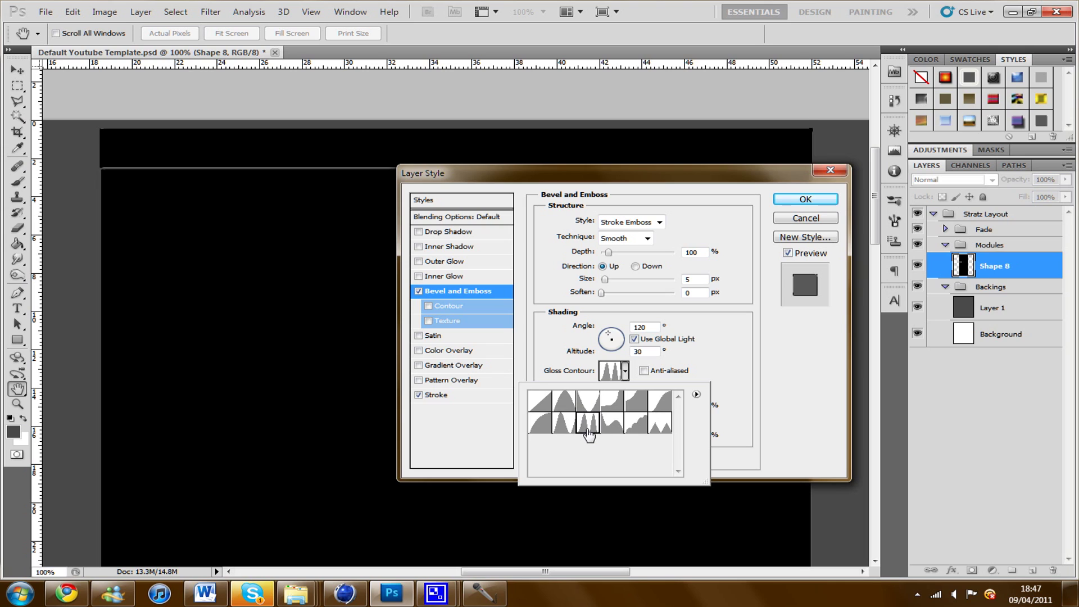
pyautogui.click(580, 300)
pyautogui.moveTo(625, 279)
pyautogui.mouseDown()
pyautogui.moveTo(637, 279)
pyautogui.moveTo(627, 279)
pyautogui.mouseUp()
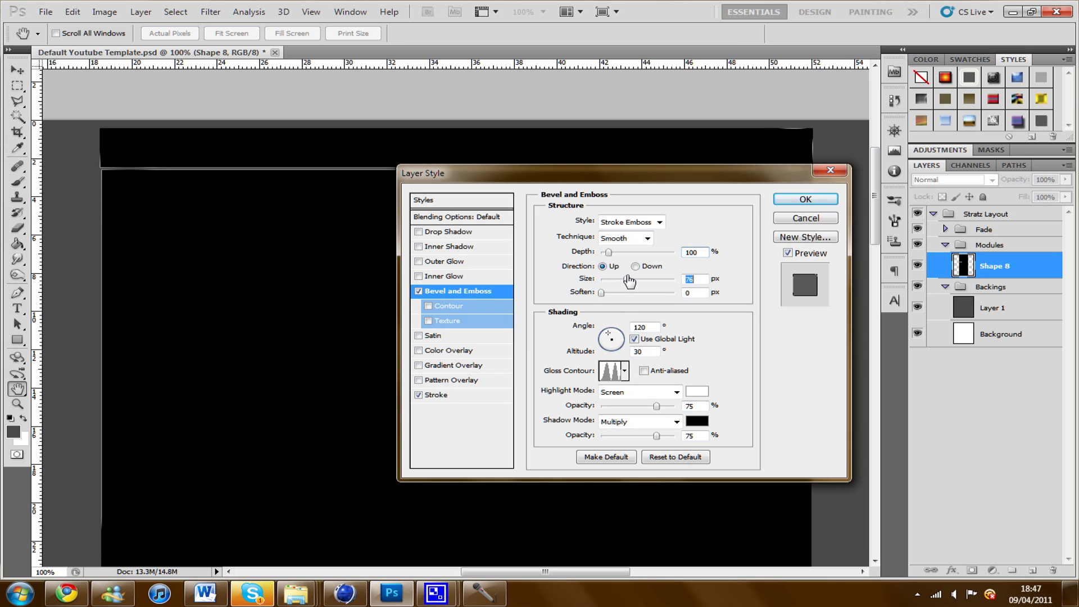
pyautogui.click(806, 200)
pyautogui.moveTo(874, 203); pyautogui.dragTo(856, 289)
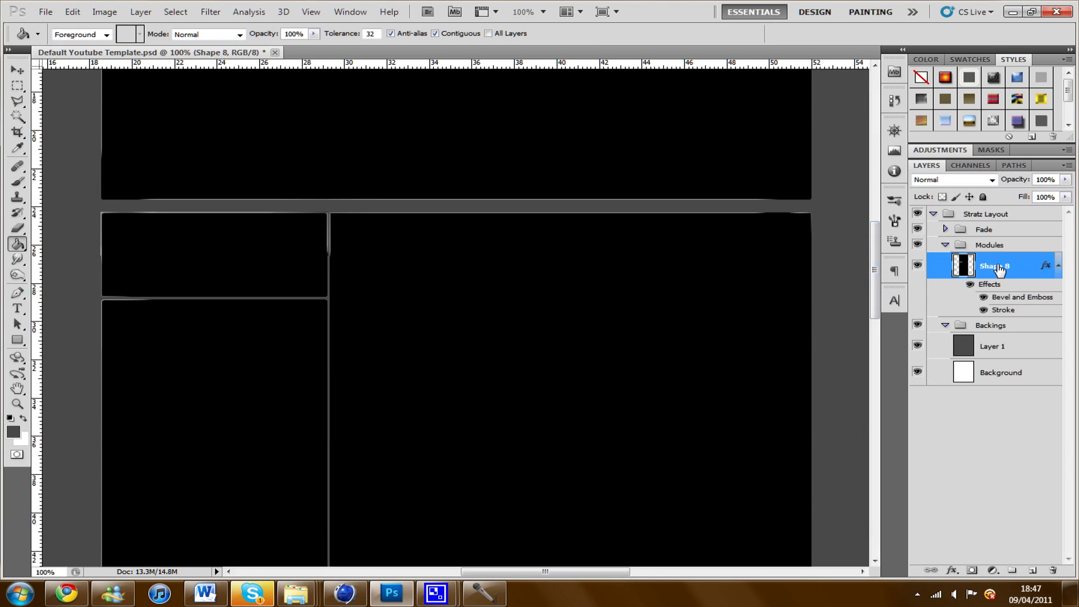
# Set the Shape 8 bevel to depth 154%, soften 7 px and size 84 px.
pyautogui.doubleClick(1022, 263)
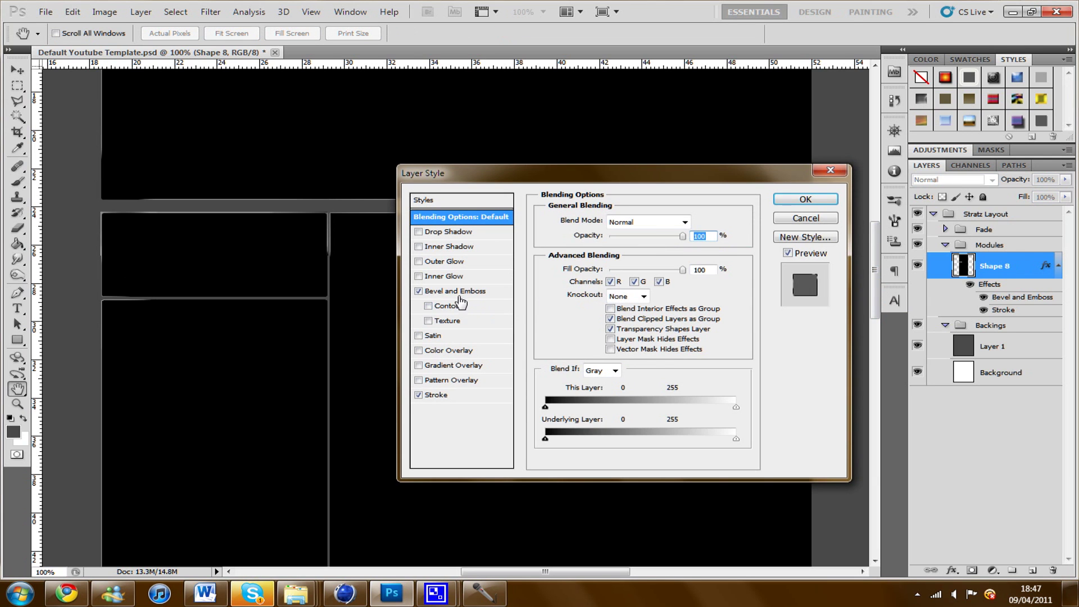
pyautogui.click(460, 291)
pyautogui.moveTo(614, 258); pyautogui.dragTo(616, 261)
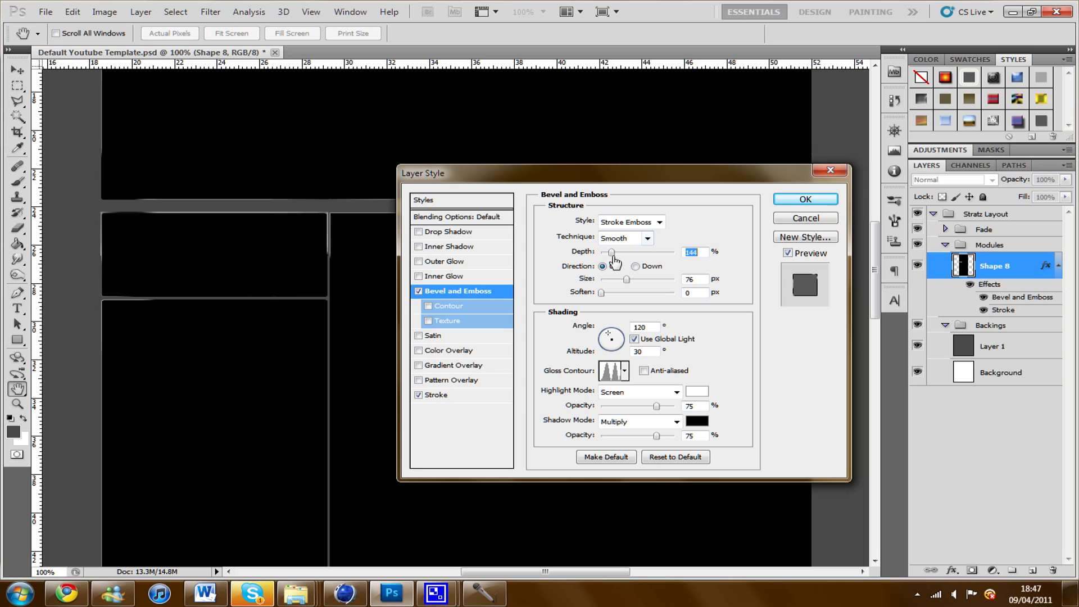
pyautogui.moveTo(602, 293)
pyautogui.mouseDown()
pyautogui.moveTo(640, 292)
pyautogui.moveTo(614, 284)
pyautogui.moveTo(628, 283)
pyautogui.mouseUp()
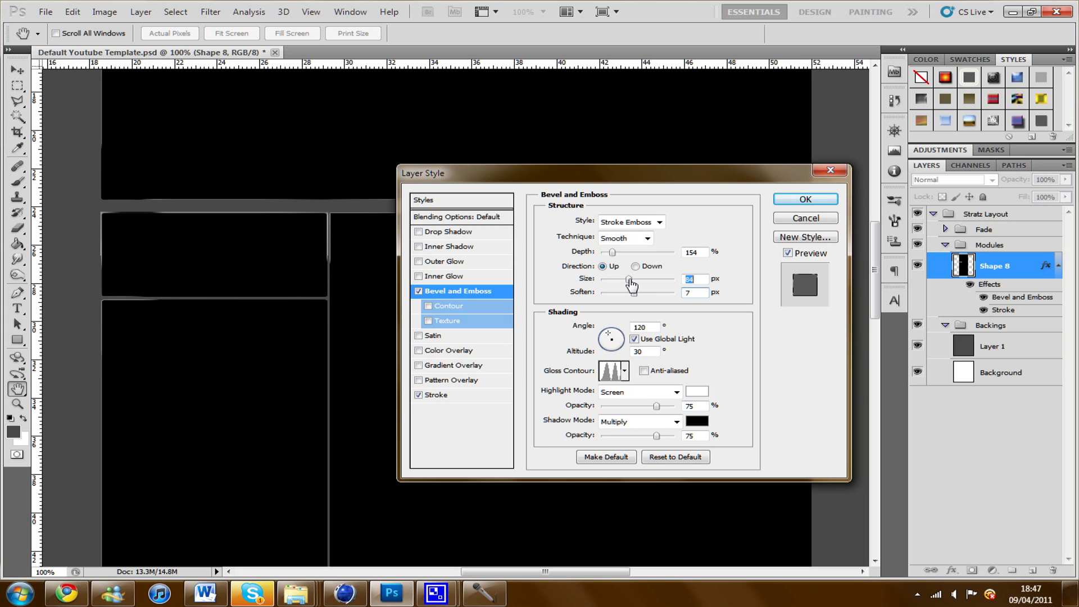
pyautogui.click(616, 344)
# Set the bevel lighting to angle 76°, altitude 5°, with highlight opacity 87%.
pyautogui.moveTo(617, 344); pyautogui.dragTo(618, 338)
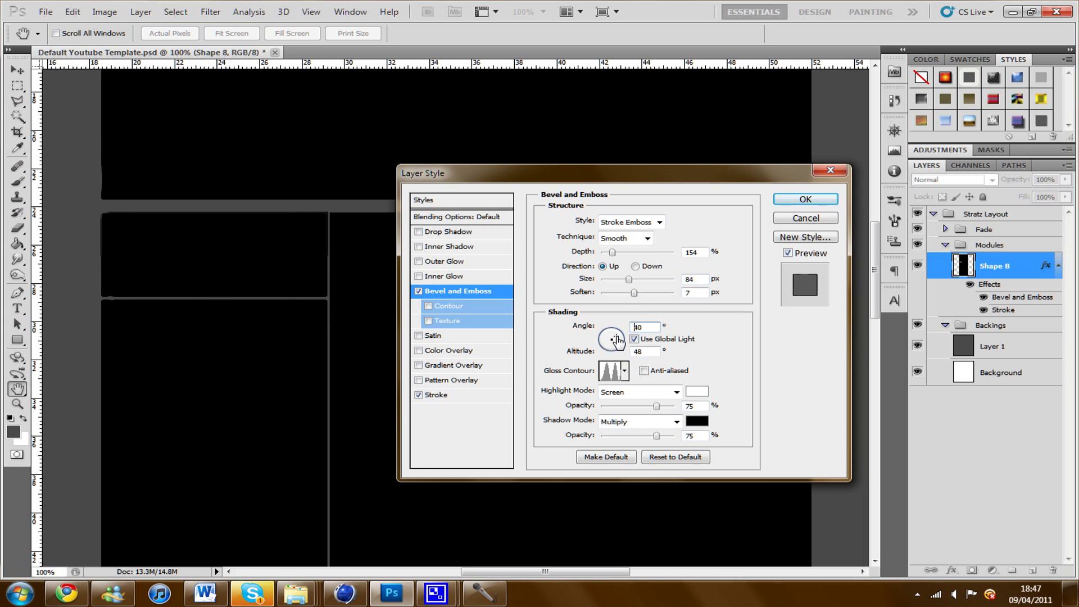
pyautogui.moveTo(618, 338); pyautogui.dragTo(606, 345)
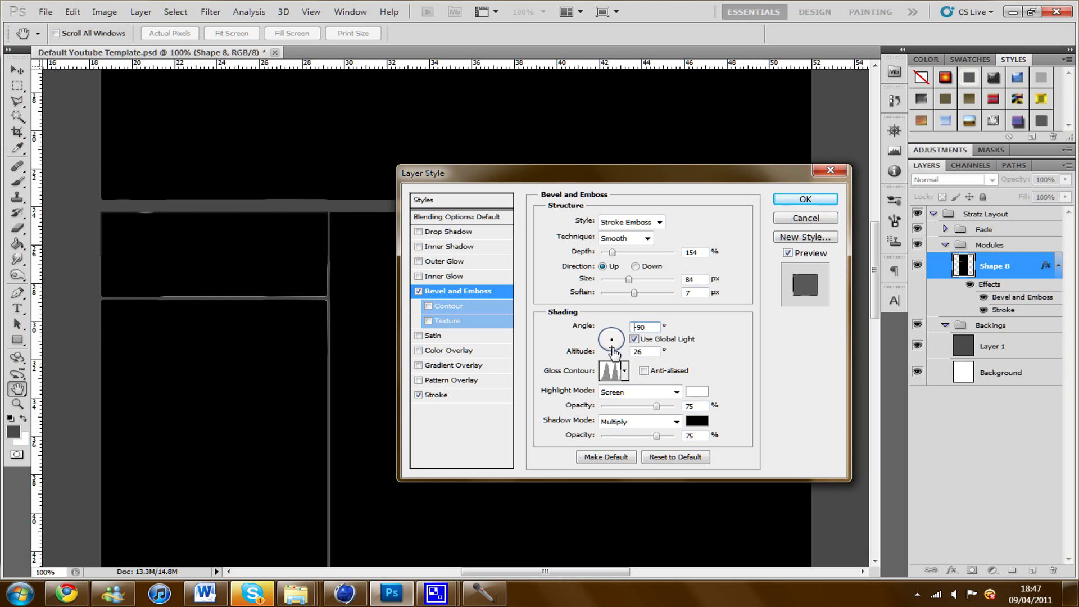
pyautogui.moveTo(604, 345); pyautogui.dragTo(614, 334)
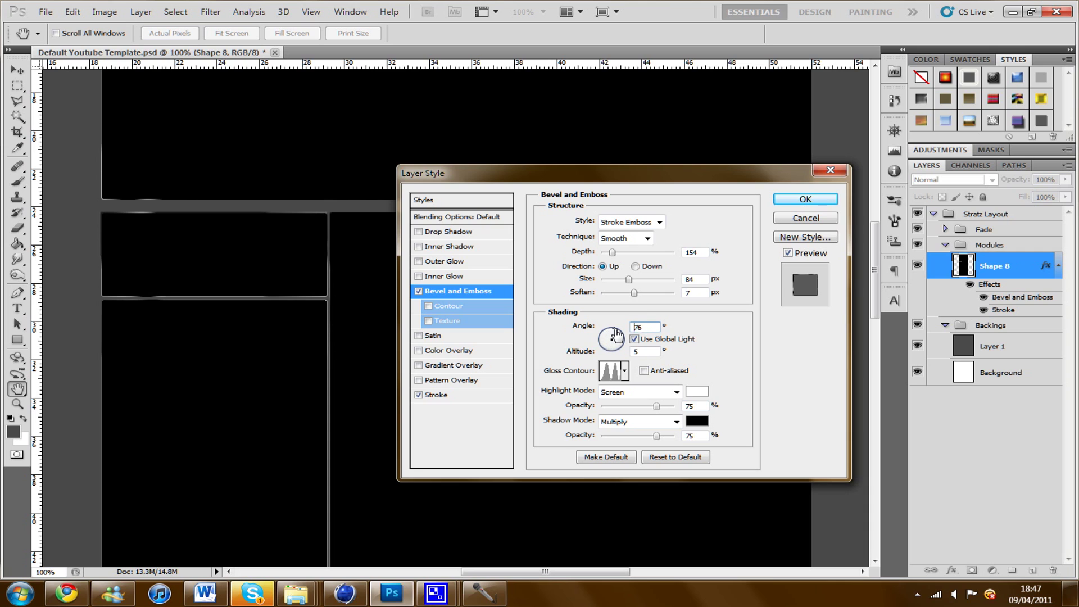
pyautogui.moveTo(638, 408); pyautogui.dragTo(666, 410)
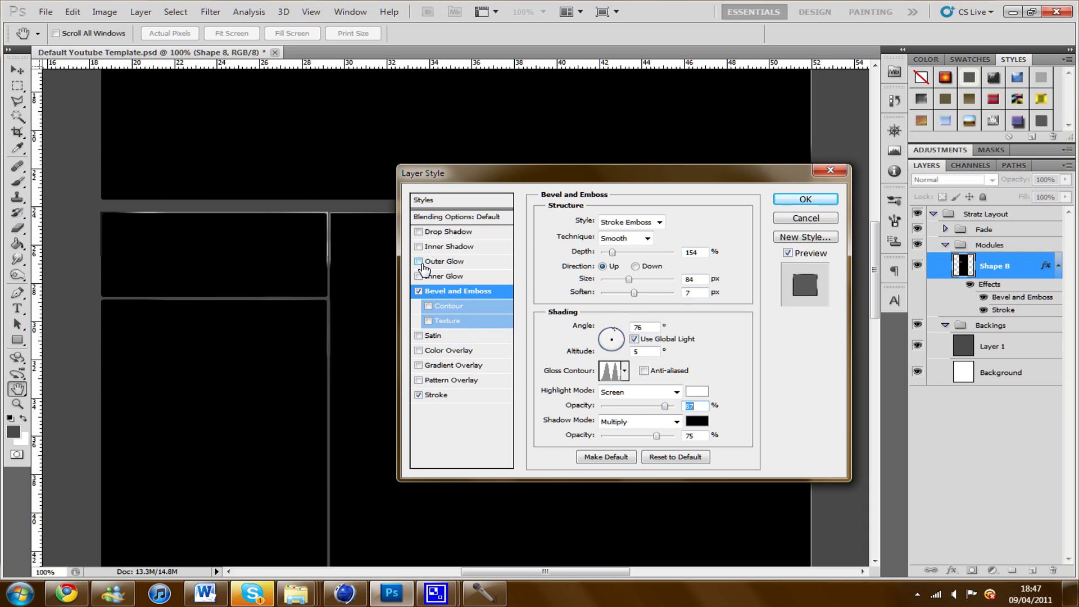
pyautogui.click(454, 263)
# Make the Outer Glow black with Darken blend mode and an adjusted size.
pyautogui.click(576, 267)
pyautogui.moveTo(641, 455); pyautogui.dragTo(500, 526)
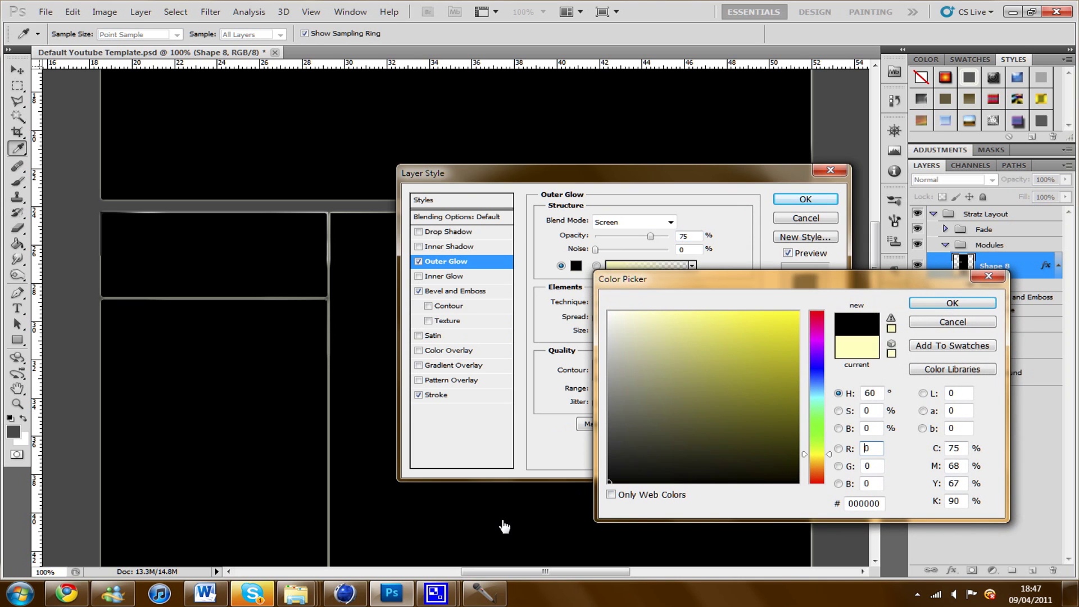
pyautogui.click(925, 306)
pyautogui.click(634, 222)
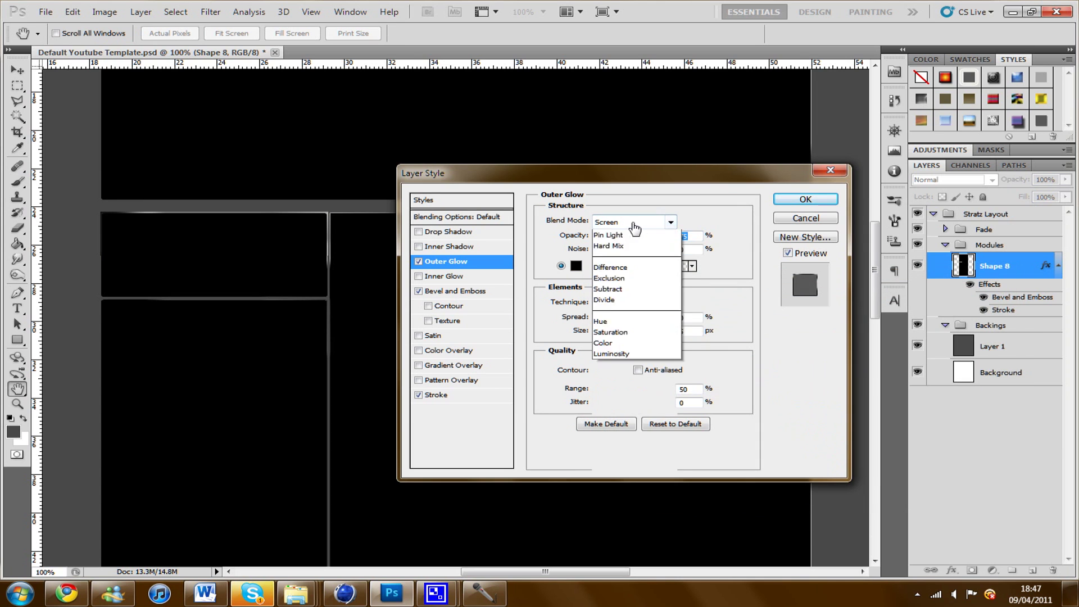
pyautogui.click(631, 259)
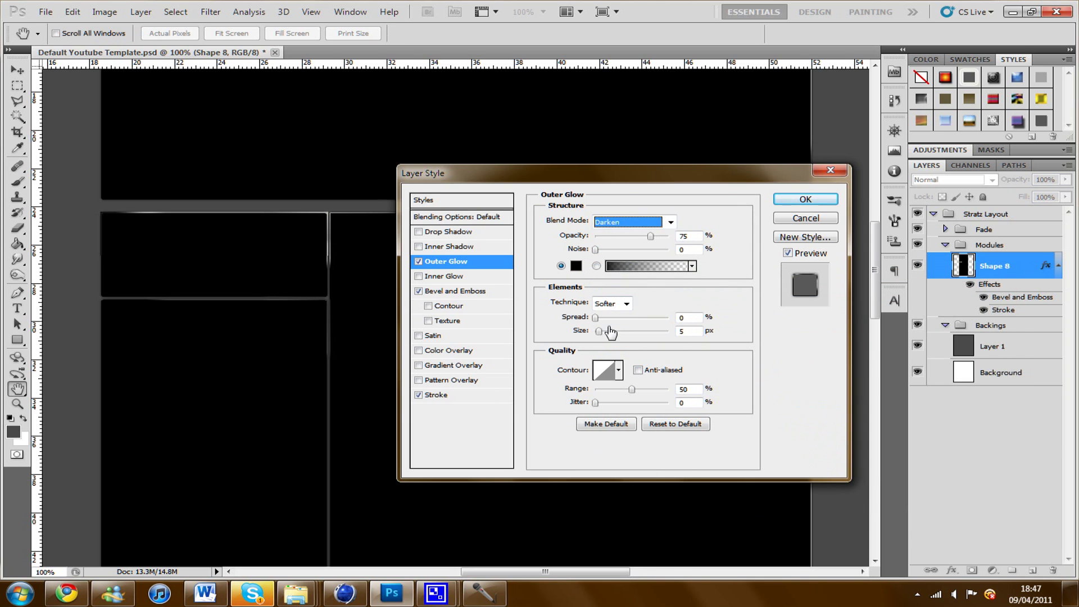
pyautogui.moveTo(599, 331); pyautogui.dragTo(602, 330)
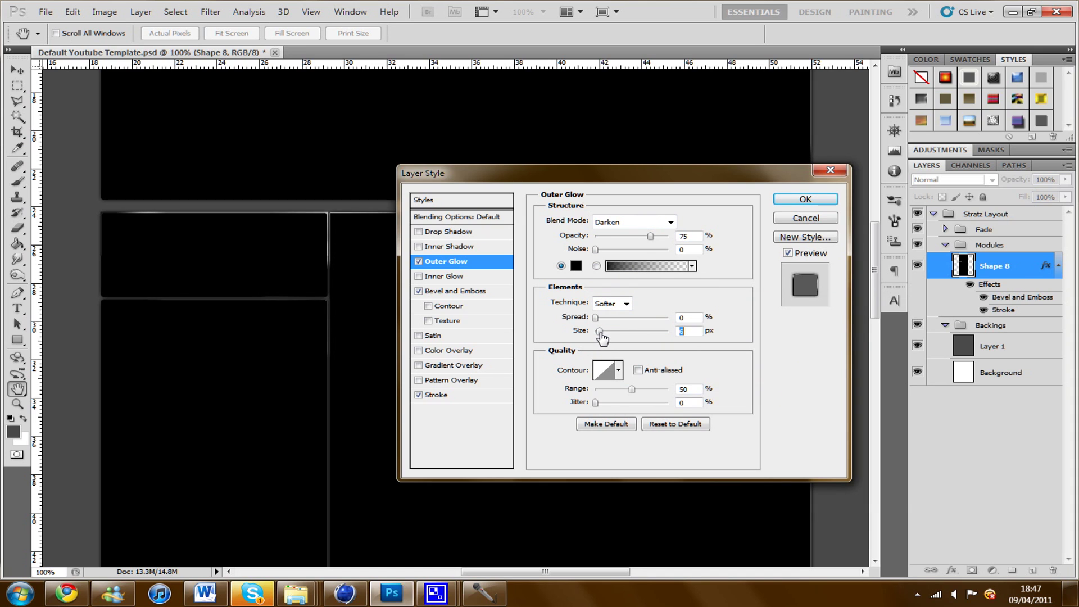
pyautogui.click(437, 395)
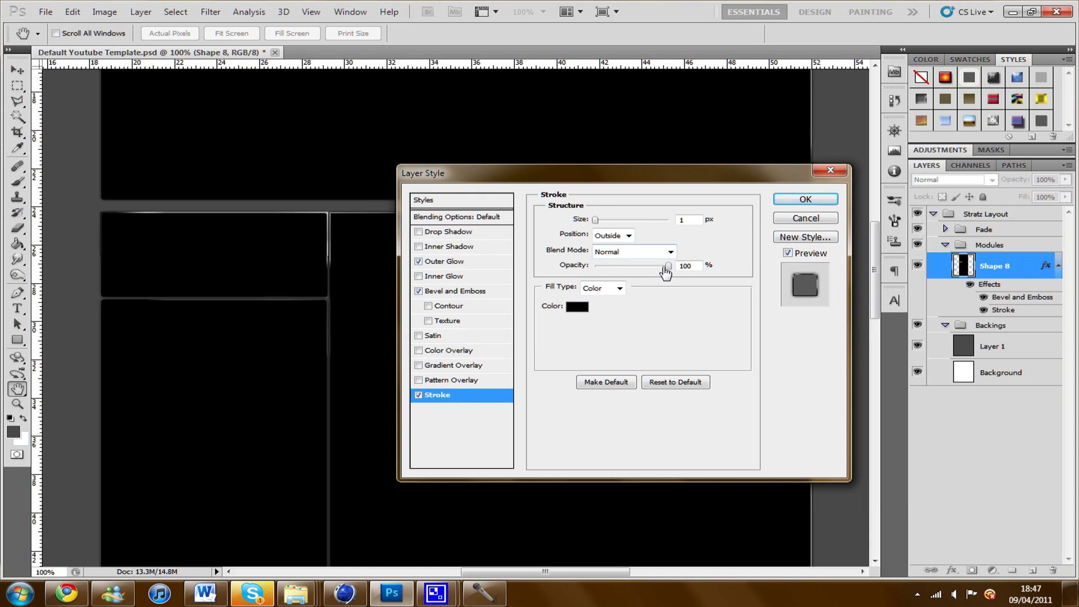
# Make the 1 px outside stroke white at 100% opacity and apply the effects.
pyautogui.moveTo(667, 269); pyautogui.dragTo(597, 268)
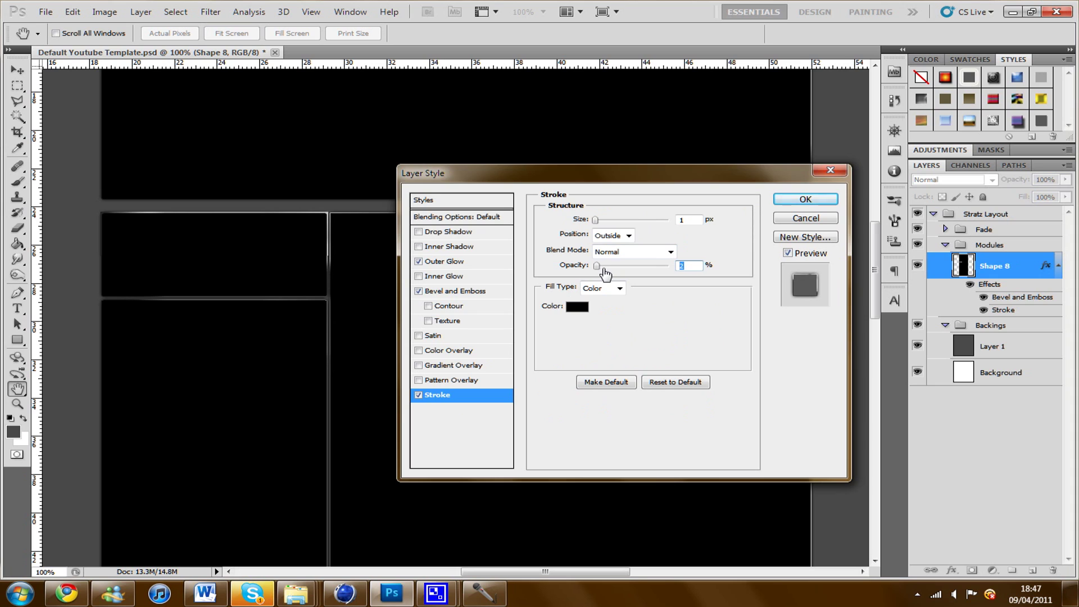
pyautogui.moveTo(600, 272); pyautogui.dragTo(581, 271)
pyautogui.moveTo(596, 274); pyautogui.dragTo(595, 269)
pyautogui.click(577, 306)
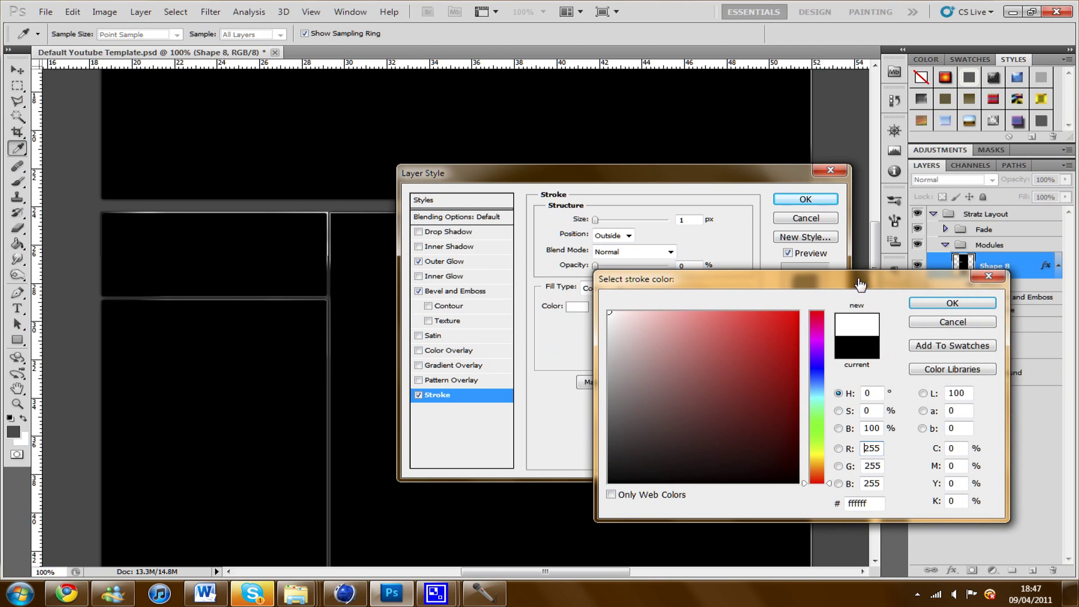
pyautogui.click(944, 303)
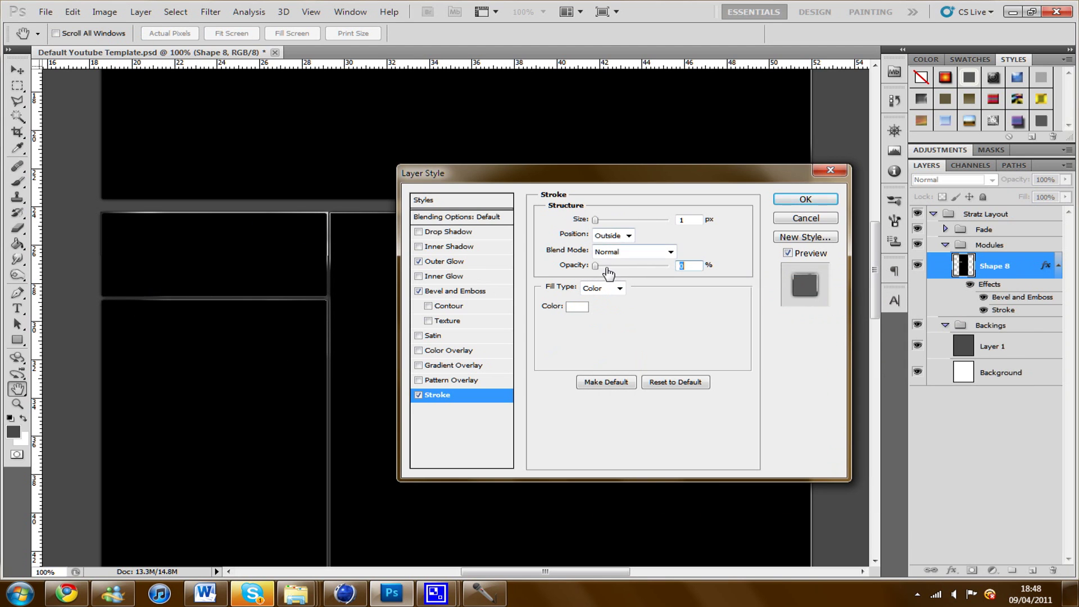
pyautogui.moveTo(608, 273); pyautogui.dragTo(704, 281)
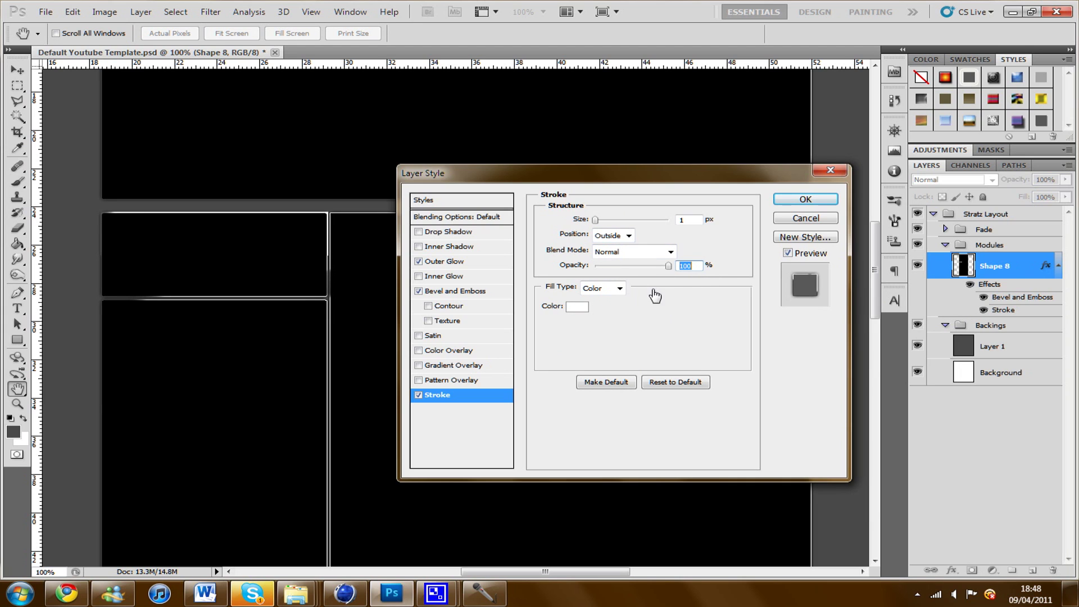
pyautogui.click(805, 199)
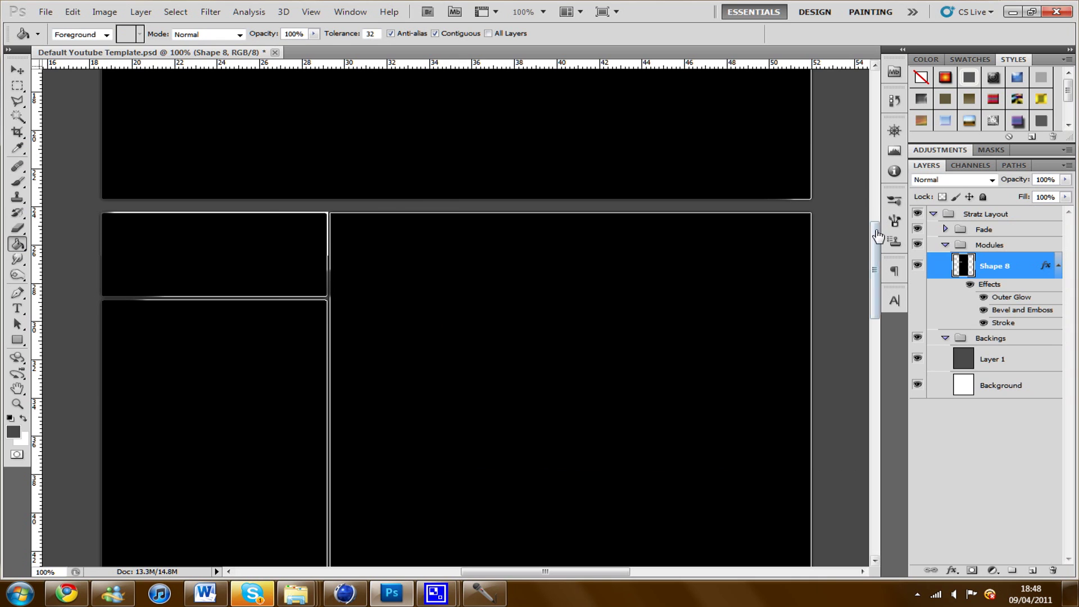
pyautogui.moveTo(877, 233); pyautogui.dragTo(874, 167)
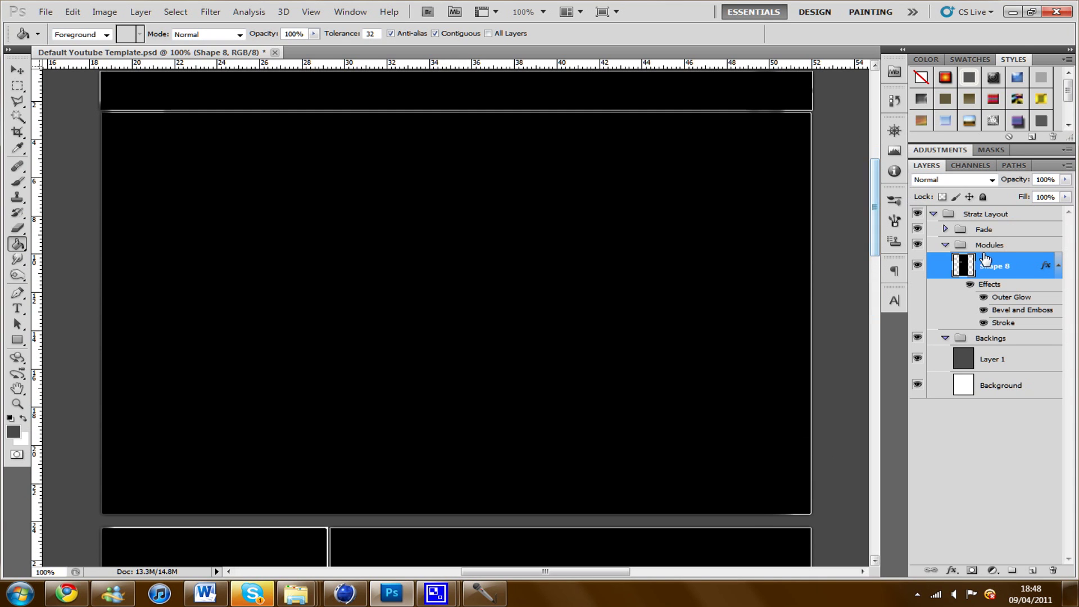
# Shrink the Shape 8 bevel size to just a few pixels and apply it.
pyautogui.doubleClick(1016, 276)
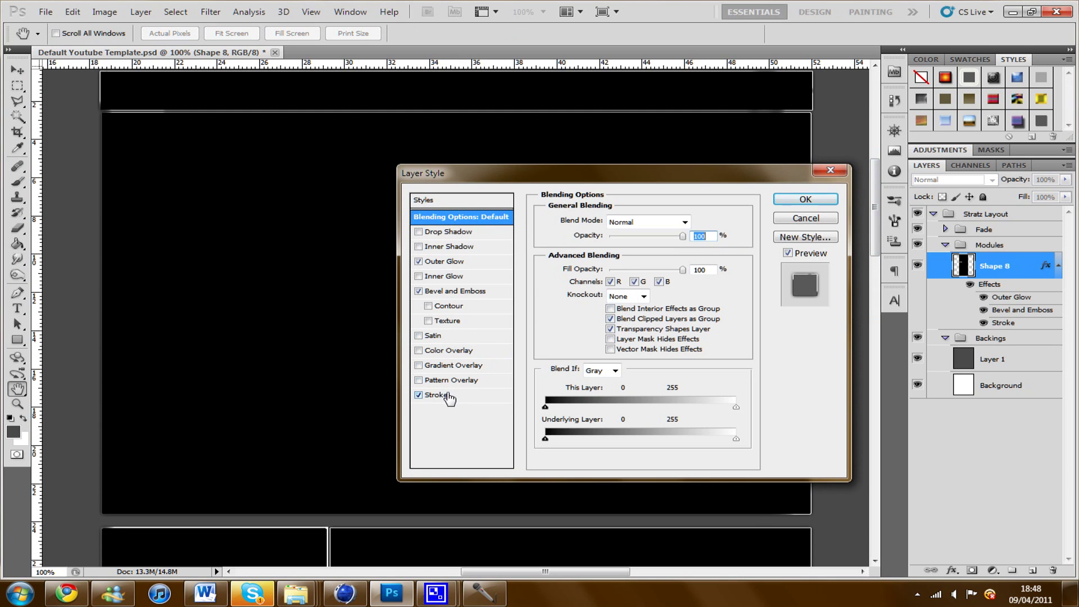
pyautogui.click(447, 293)
pyautogui.moveTo(631, 291); pyautogui.dragTo(606, 291)
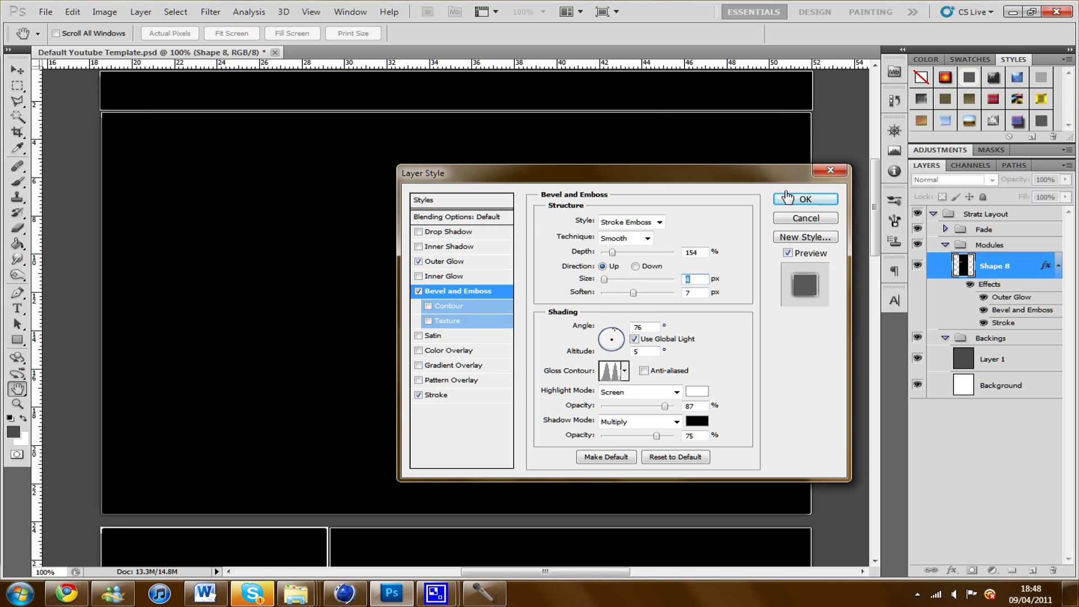
pyautogui.click(805, 199)
pyautogui.moveTo(874, 228); pyautogui.dragTo(868, 287)
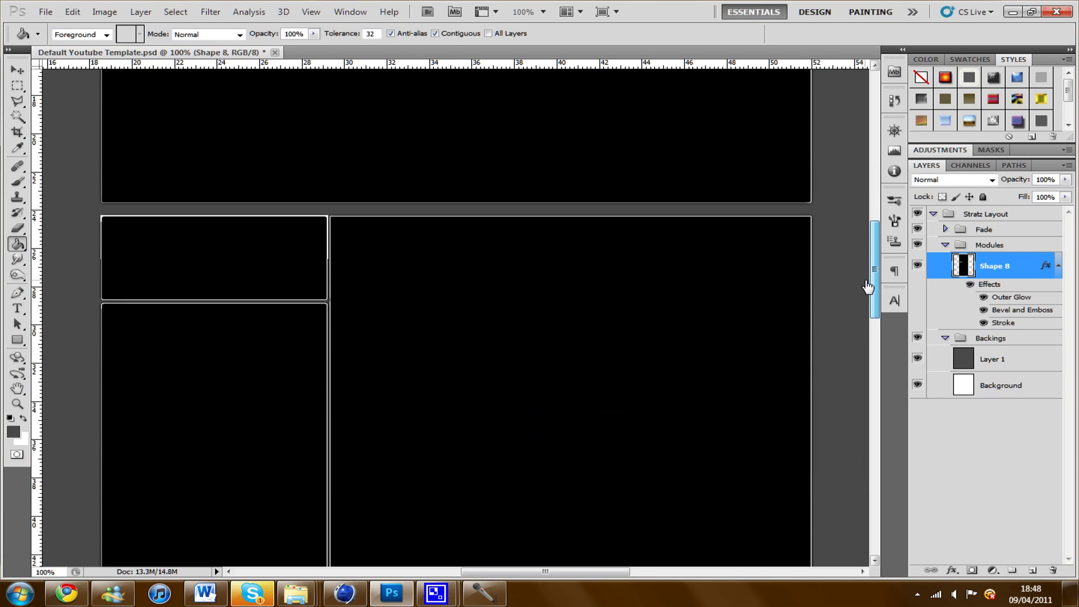
pyautogui.moveTo(868, 287); pyautogui.dragTo(857, 220)
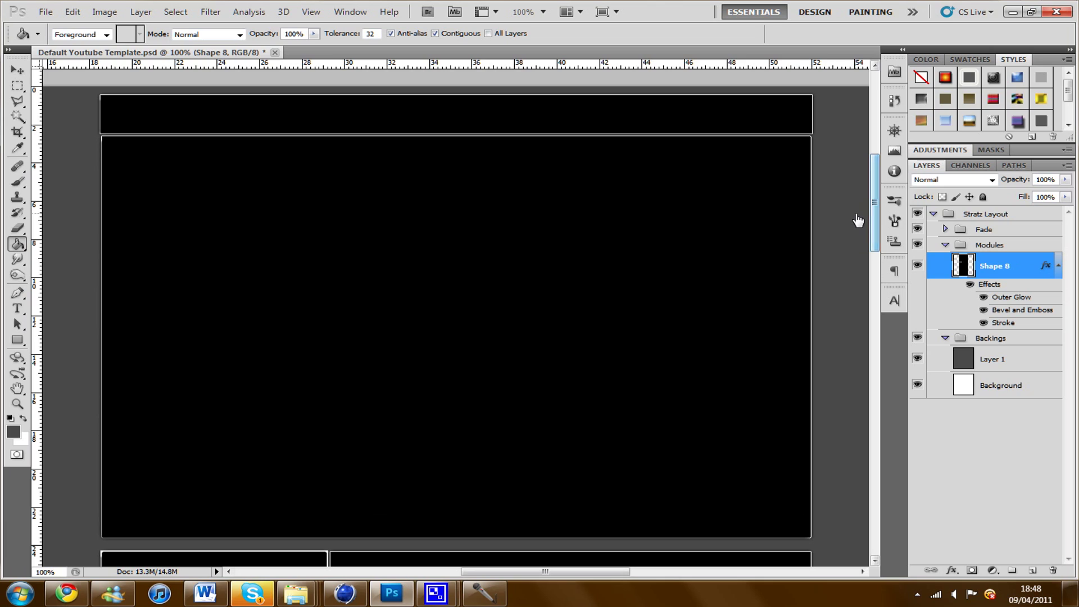